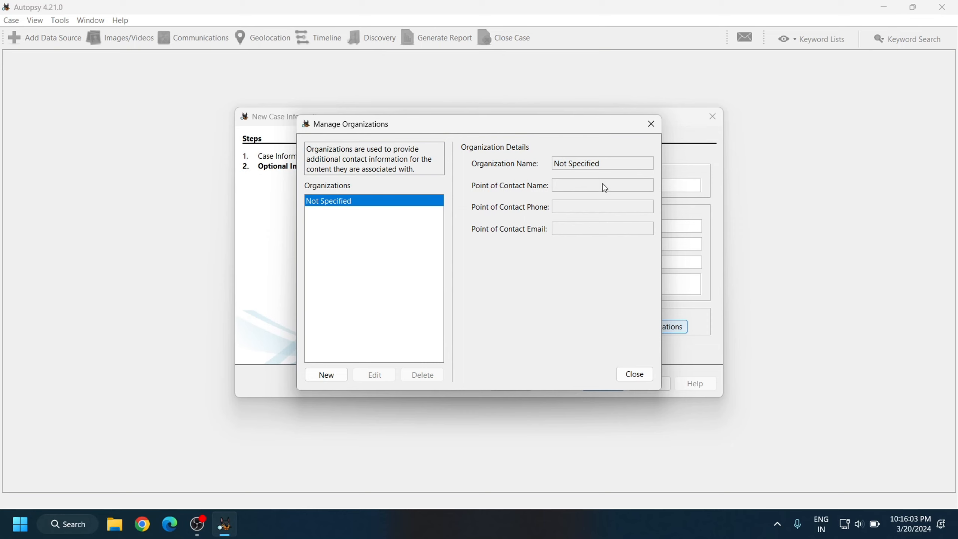
click(325, 375)
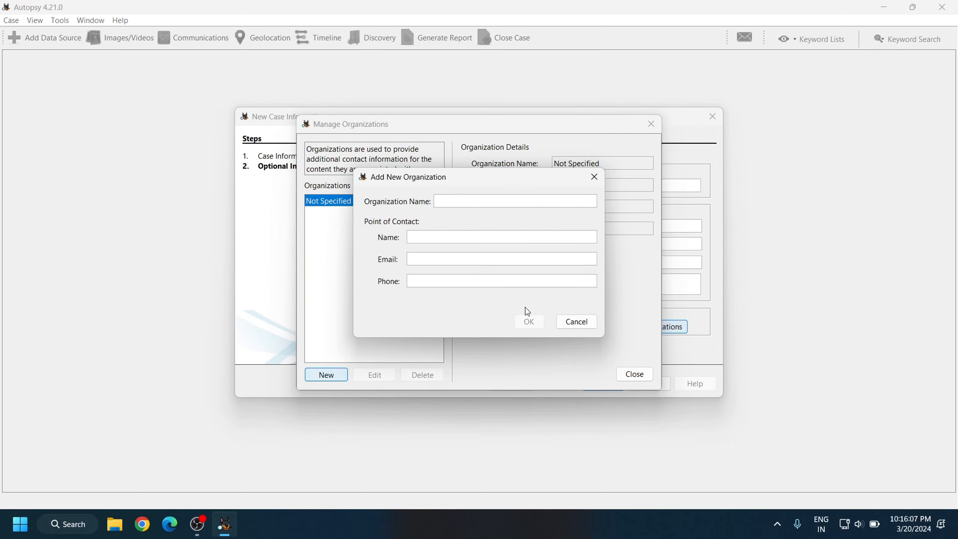
click(576, 322)
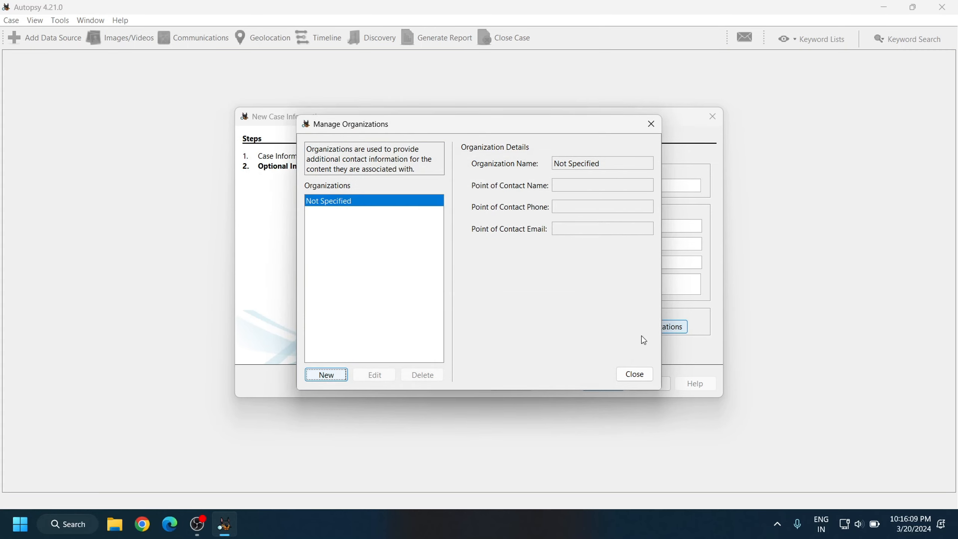
click(635, 375)
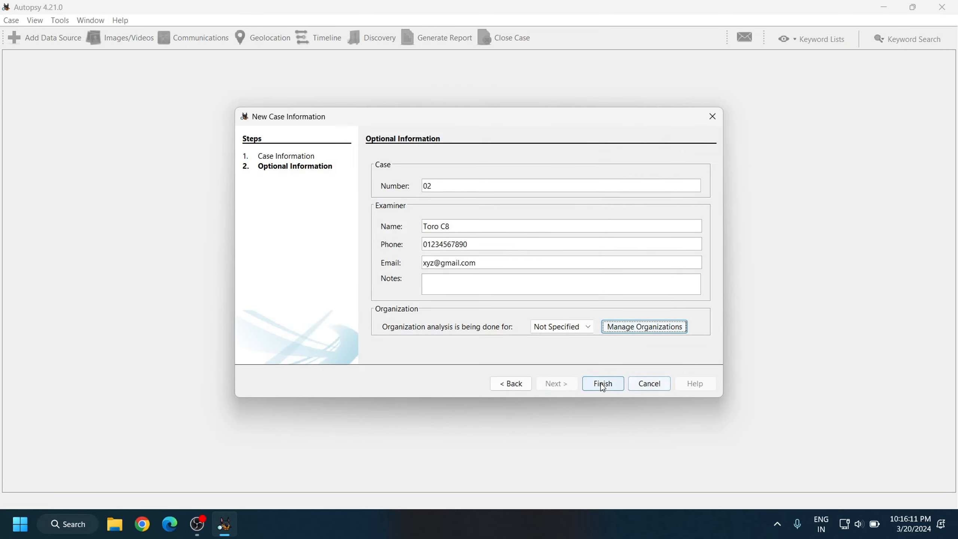
Finish creating the case and have the new data source's host name generated from the data source name
click(603, 384)
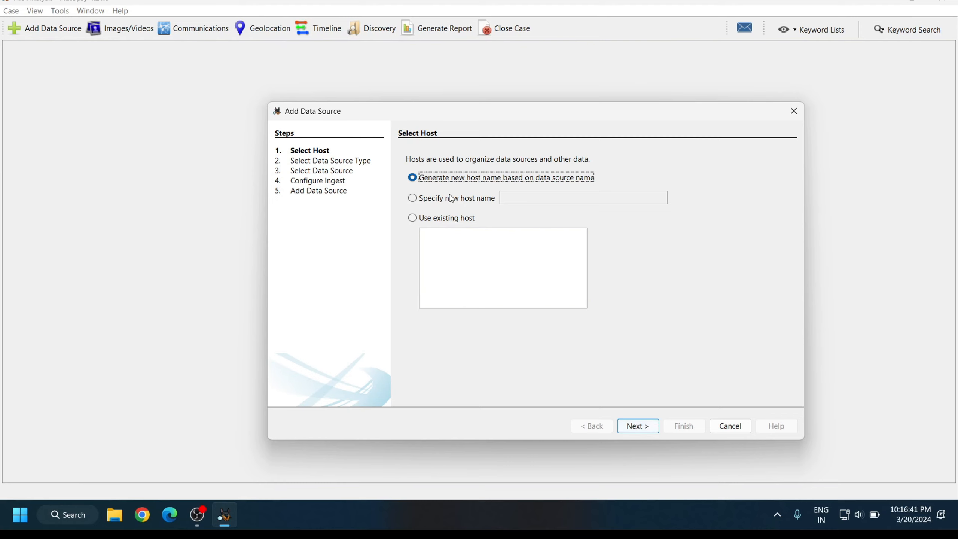
click(417, 199)
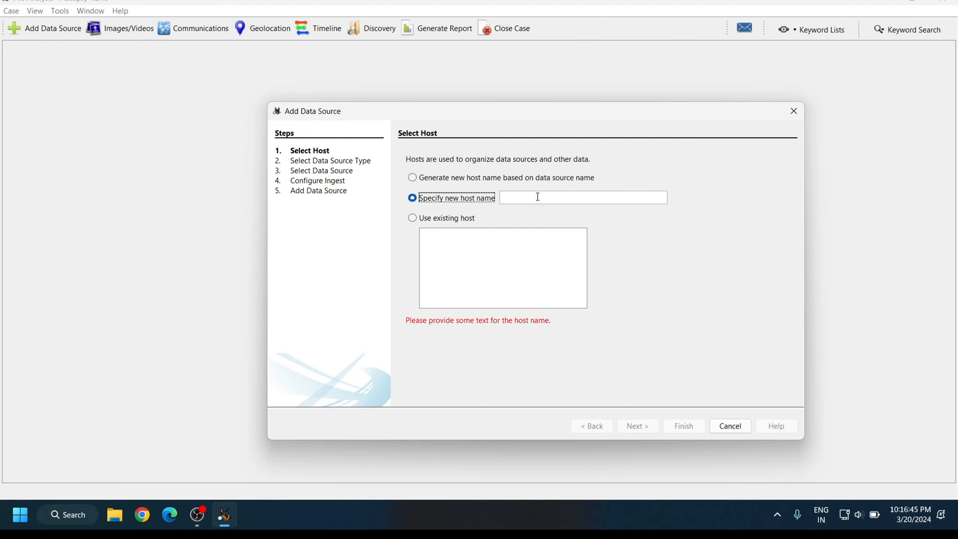
click(427, 220)
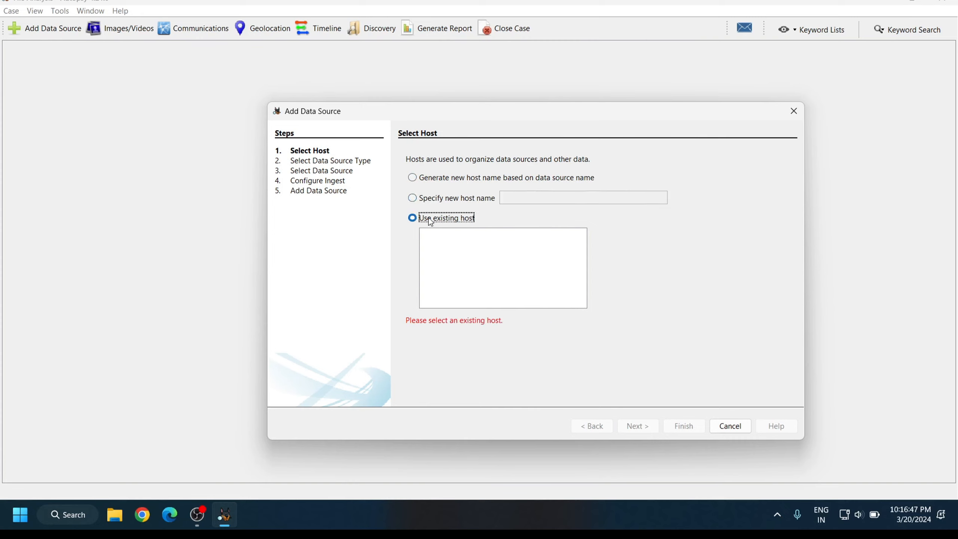
click(418, 181)
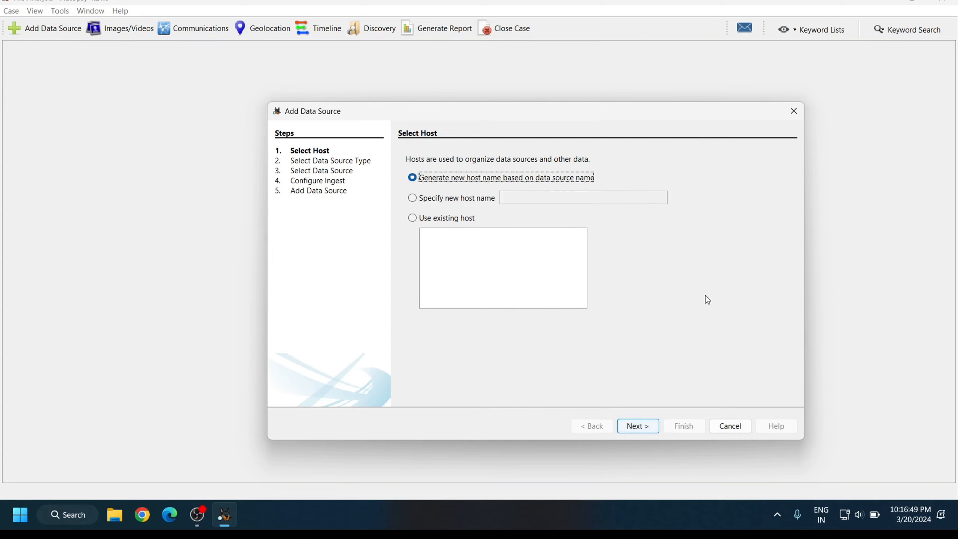
click(637, 426)
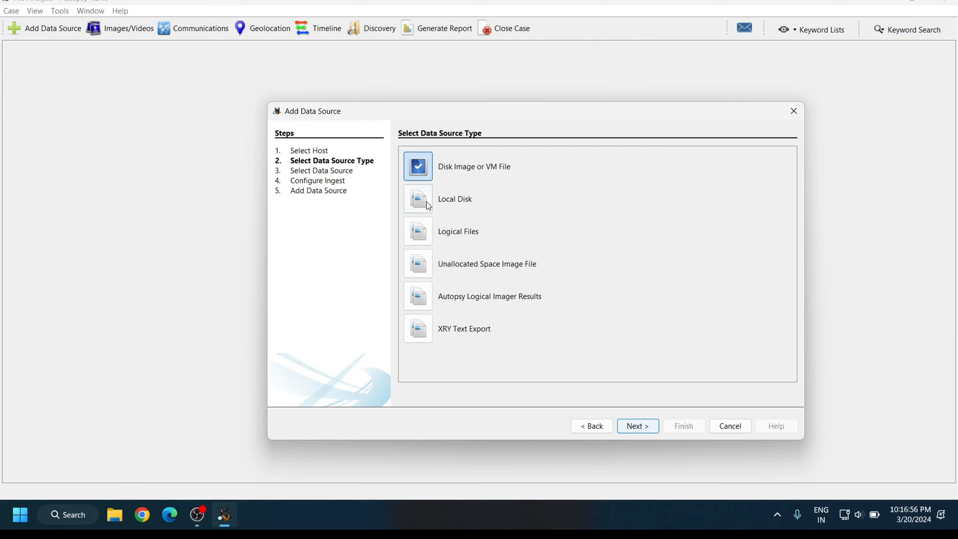
Select the disk image charlie-work-usb-2009-12-11.E01 from the Case Study folder as data source, with time zone (GMT+5:30) Asia/Kolkata
click(648, 422)
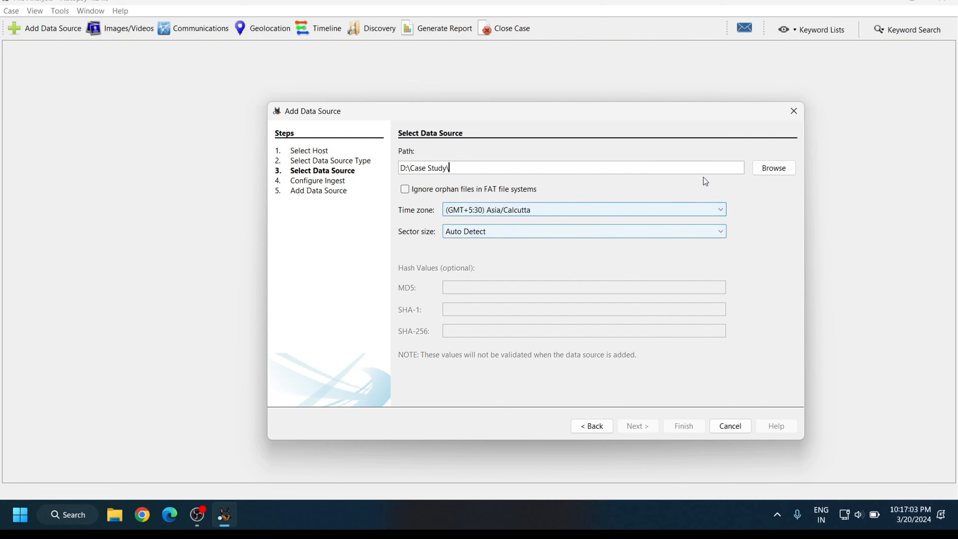
click(774, 168)
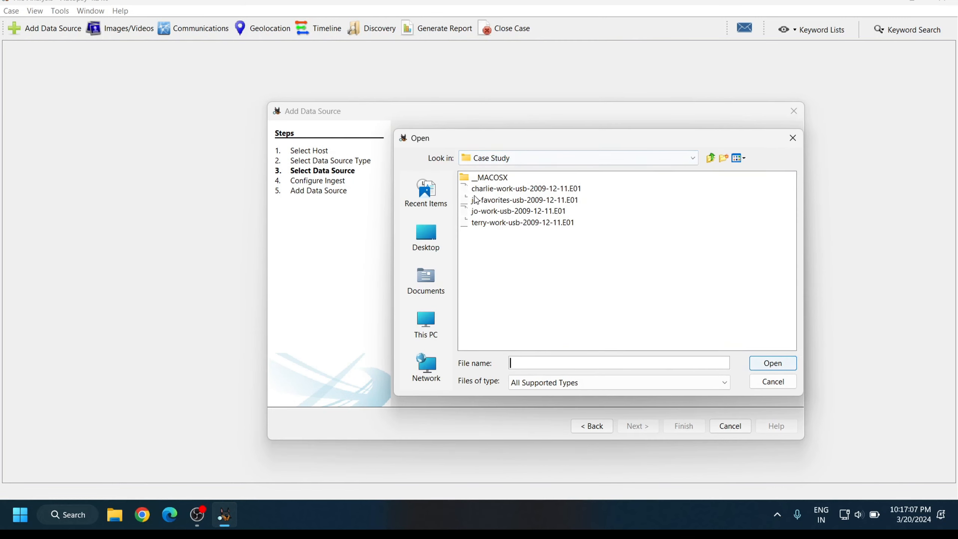
click(501, 189)
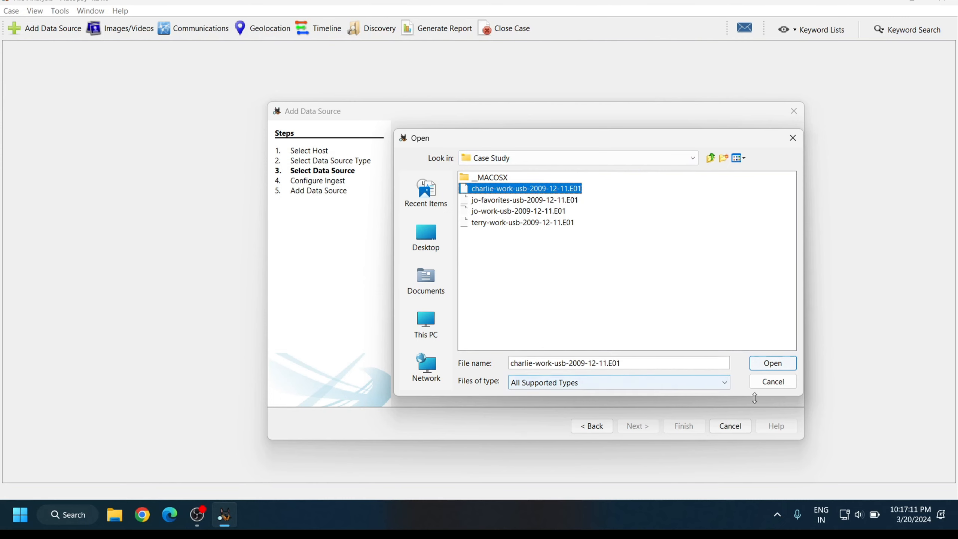
click(777, 363)
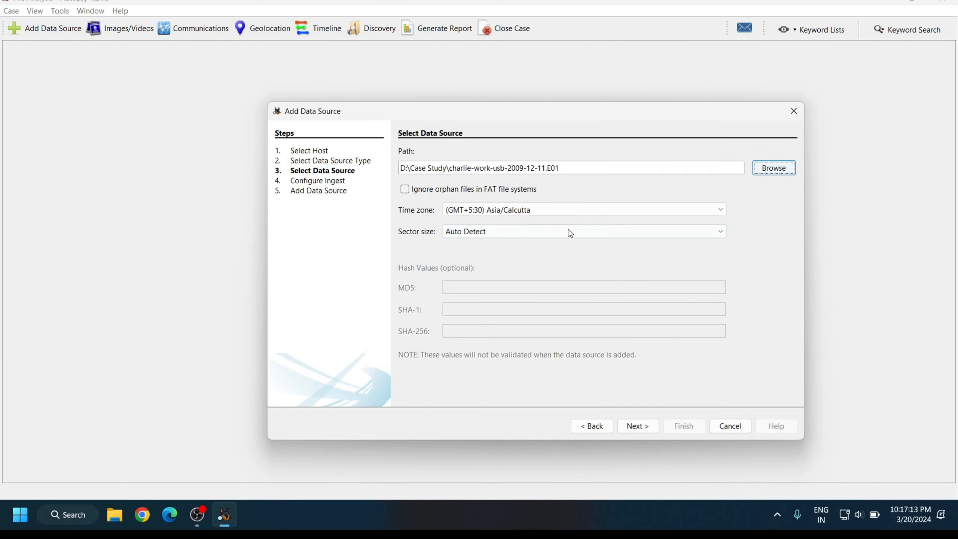
click(717, 211)
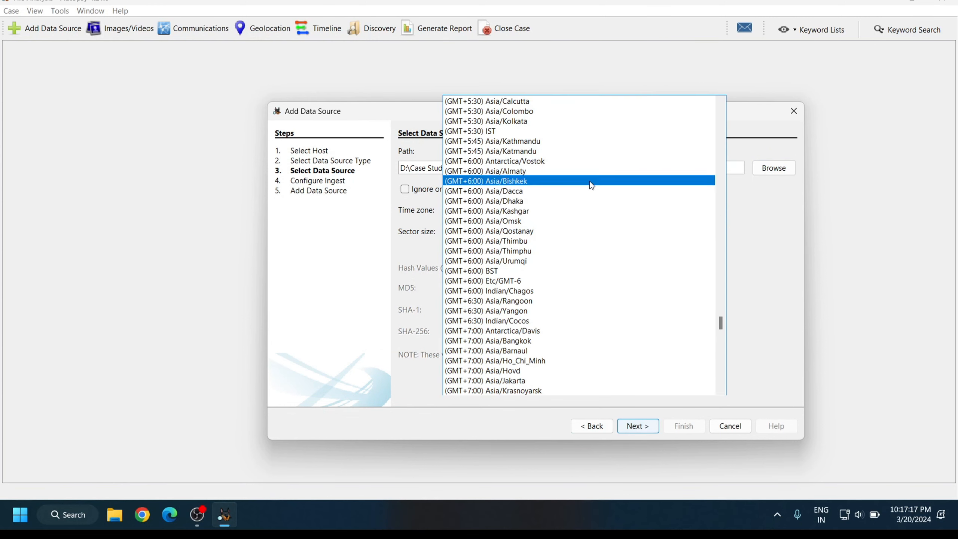
click(525, 121)
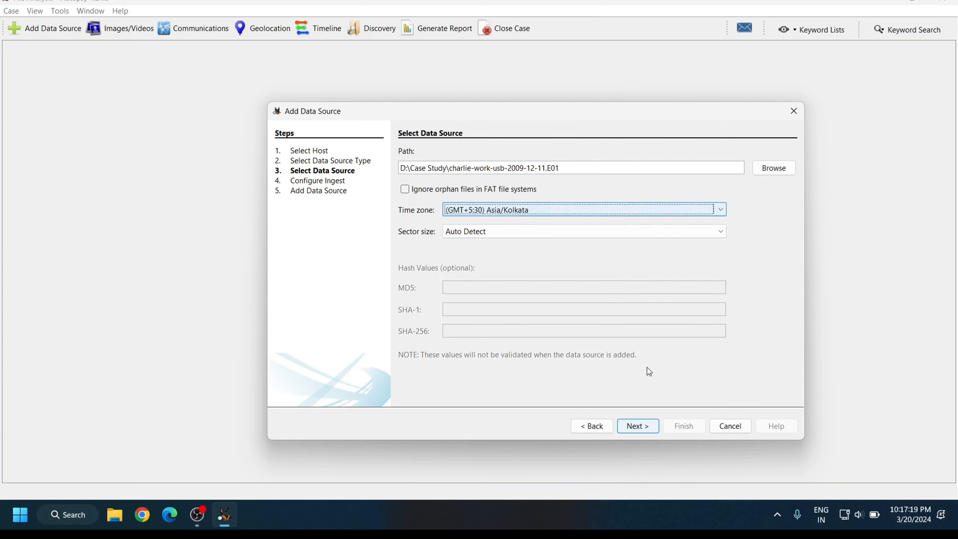
click(652, 425)
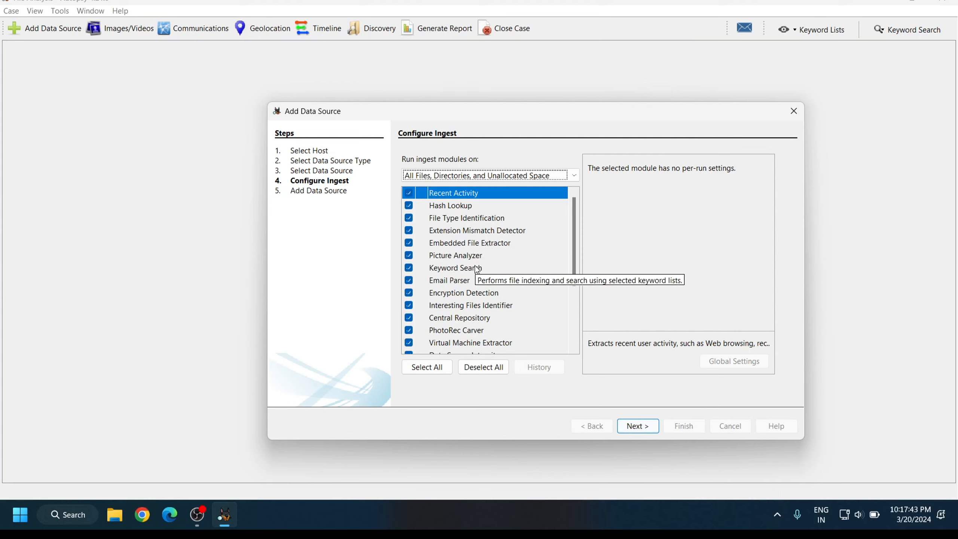
Keep all ingest modules enabled for all files, directories and unallocated space, and finish adding the data source
drag(577, 238, 580, 337)
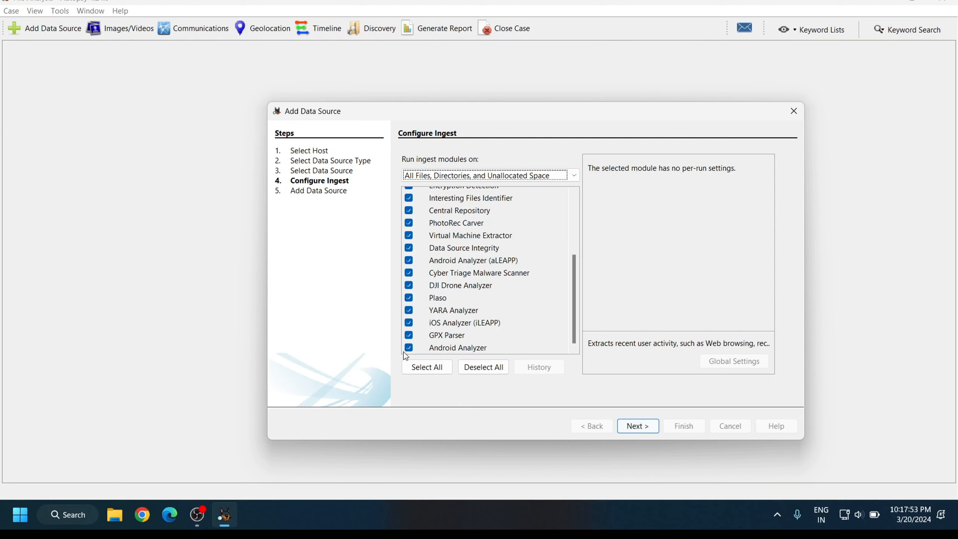
click(651, 425)
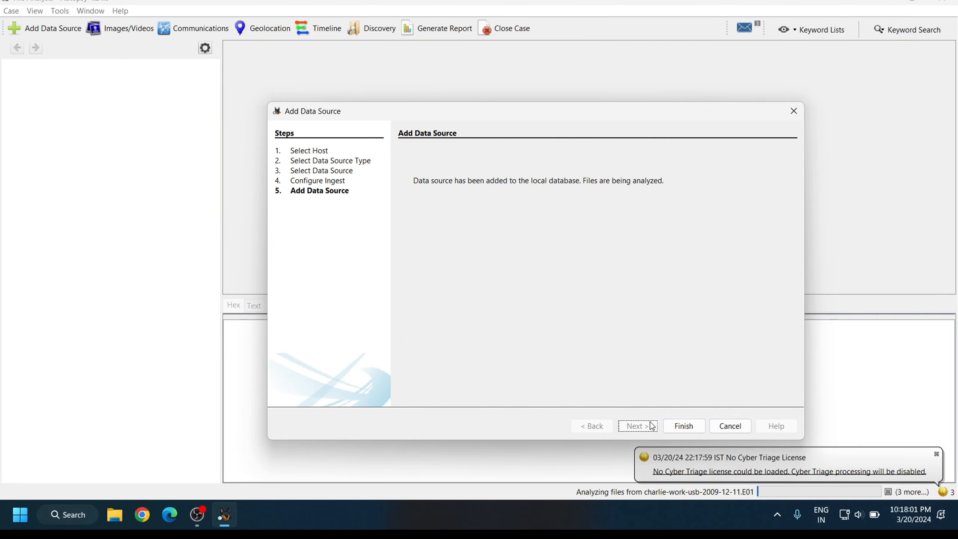
click(686, 427)
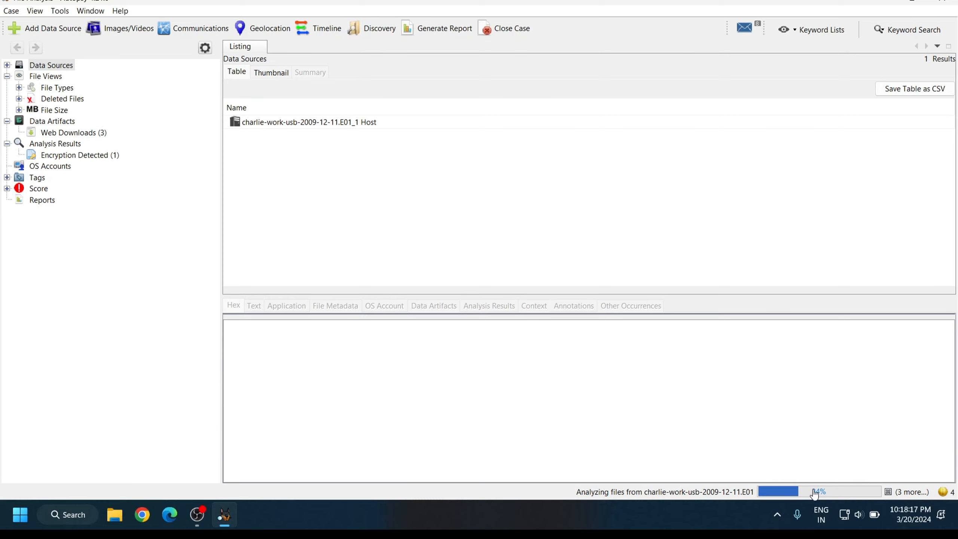
Review the ingest messages during and after the analysis, including the details of the first Embedded File Extractor entry
click(739, 33)
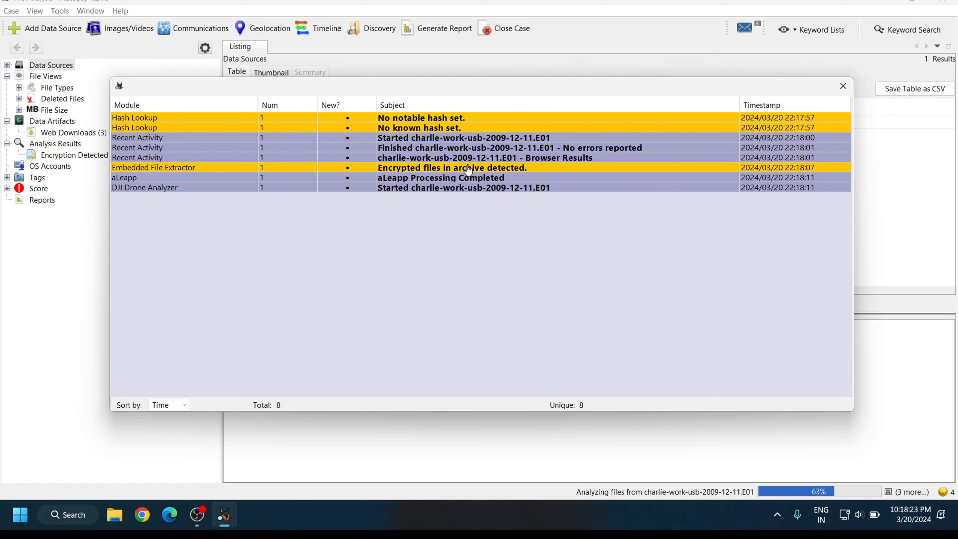
click(184, 165)
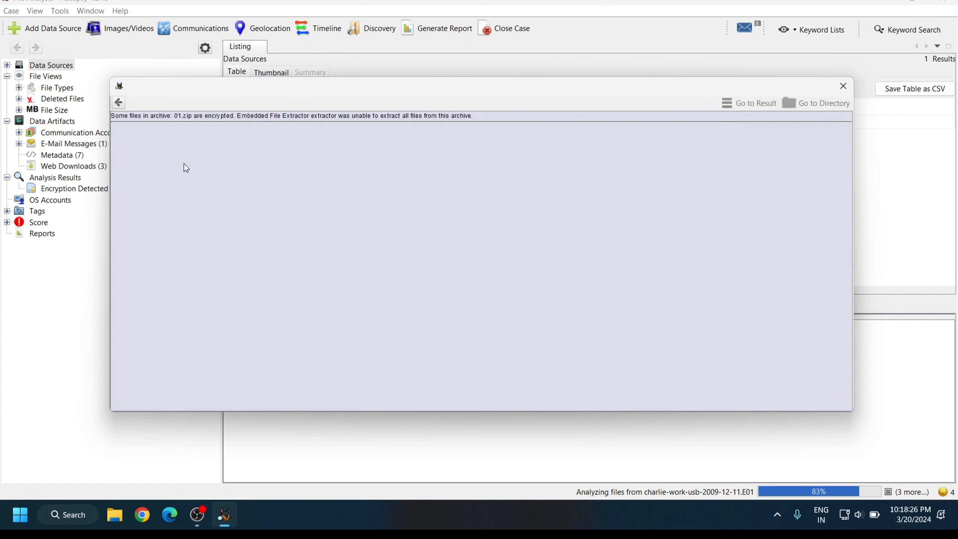
click(119, 102)
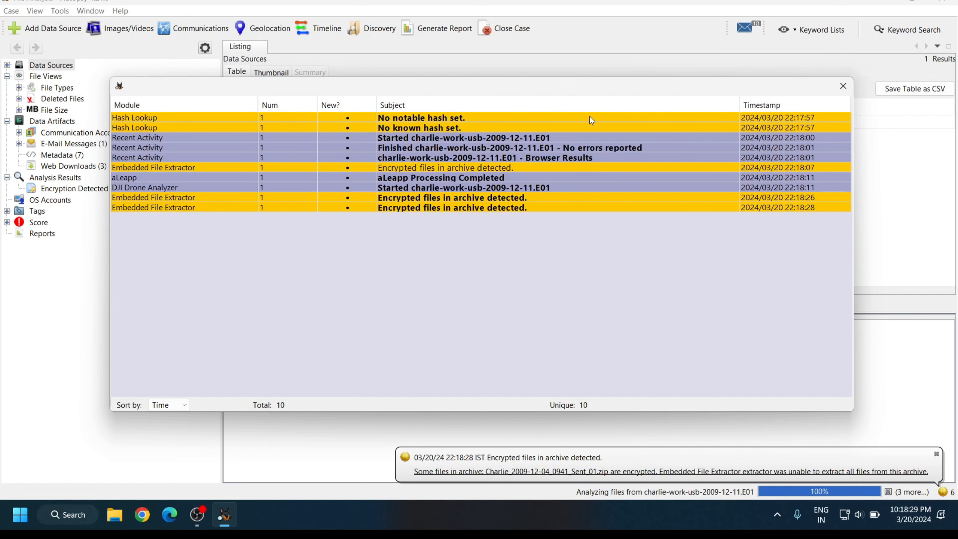
click(845, 85)
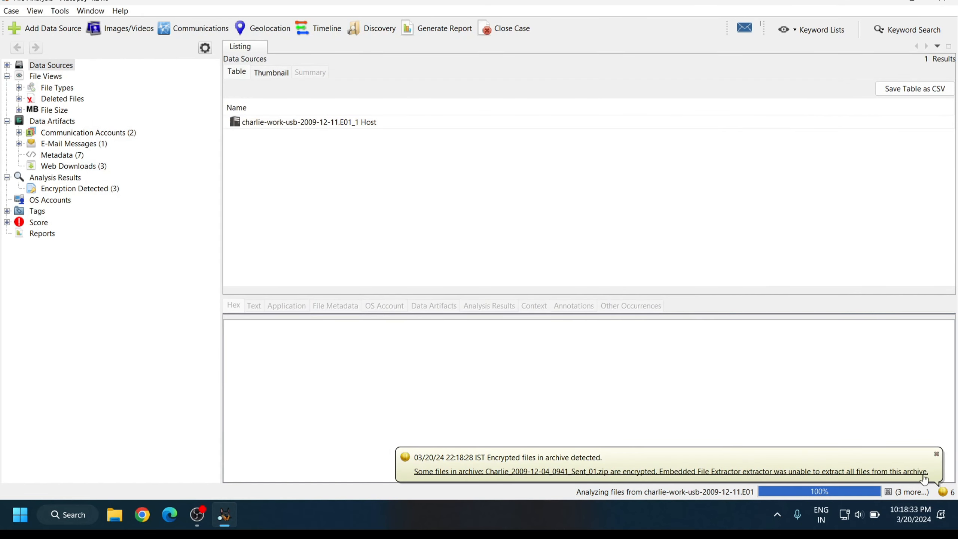
click(922, 492)
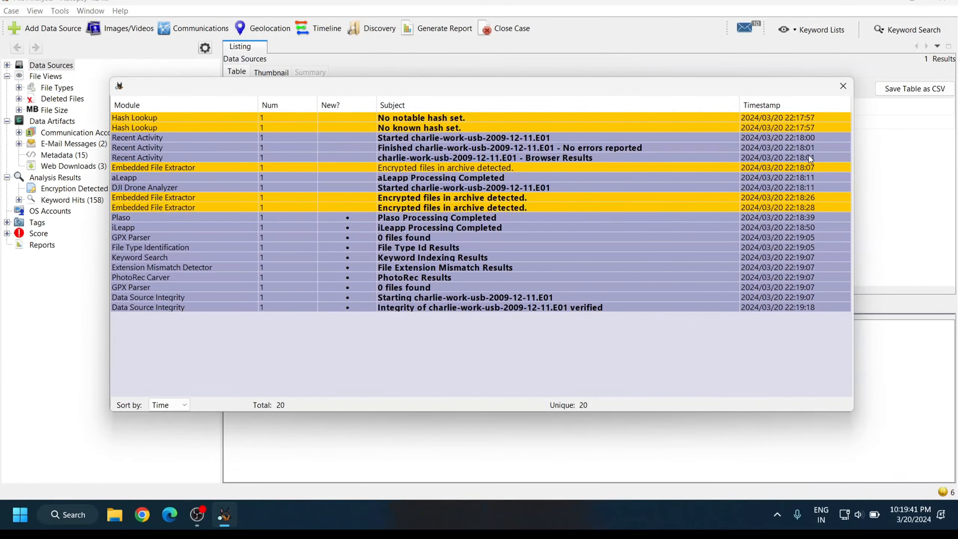
click(842, 87)
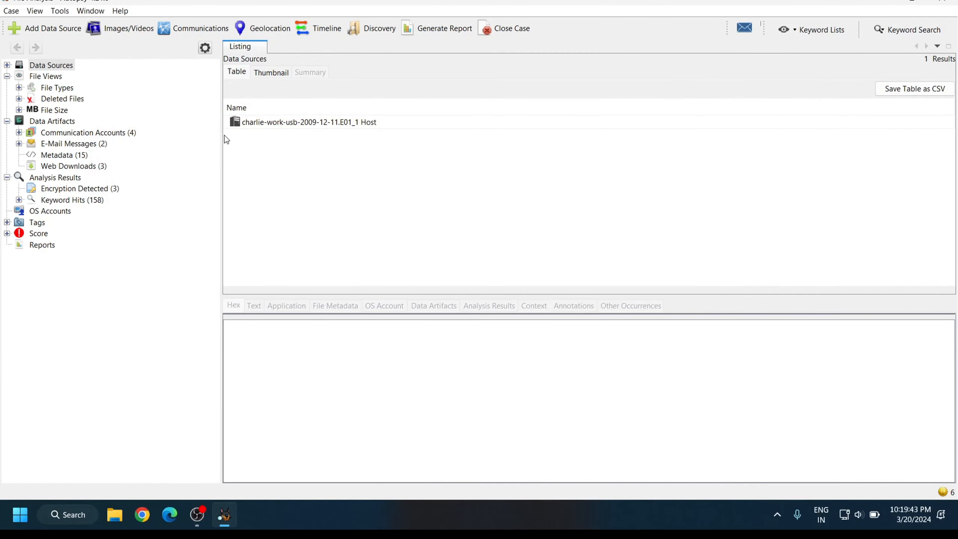
Expand the data sources down to the image's volumes and view the Unalloc_3_0_512 file in vol1
click(42, 62)
double_click(42, 62)
click(76, 76)
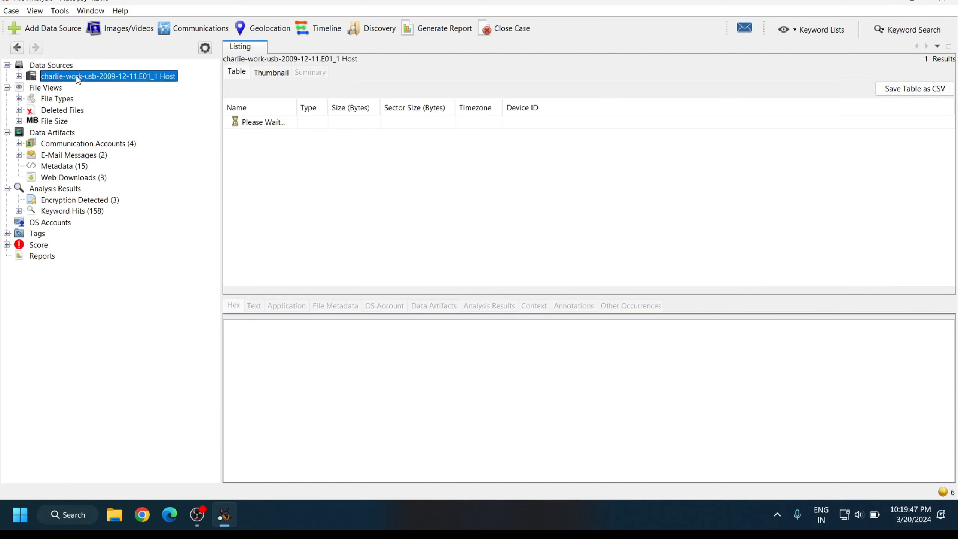
double_click(76, 76)
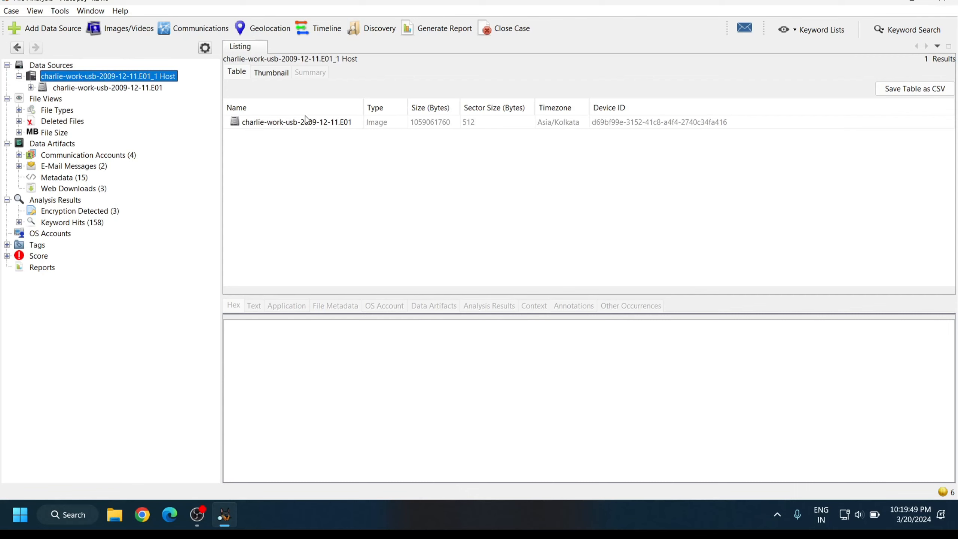
double_click(85, 87)
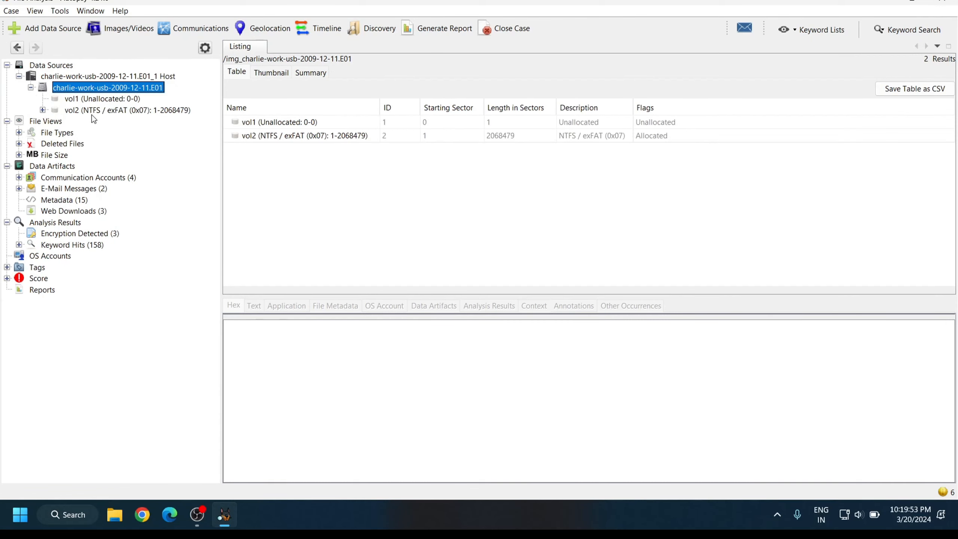
double_click(271, 125)
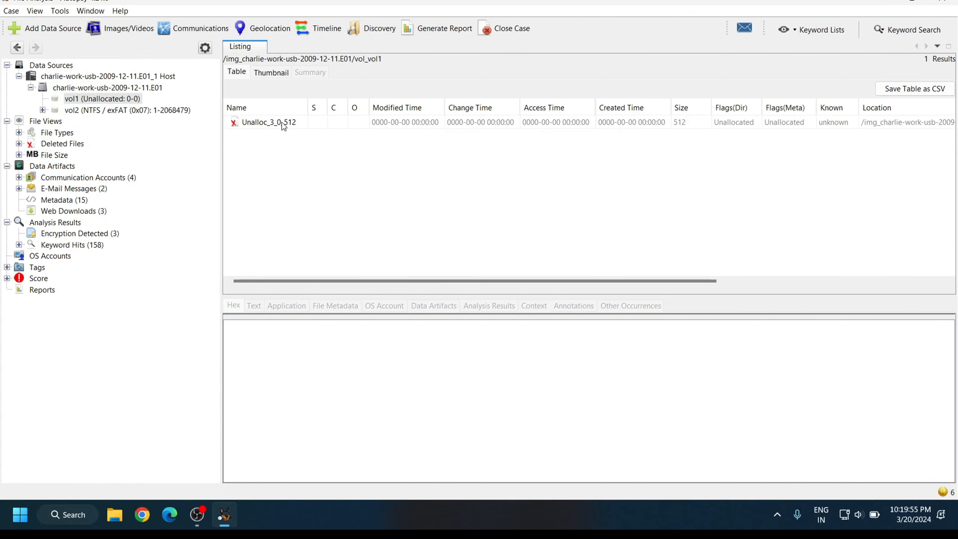
click(283, 126)
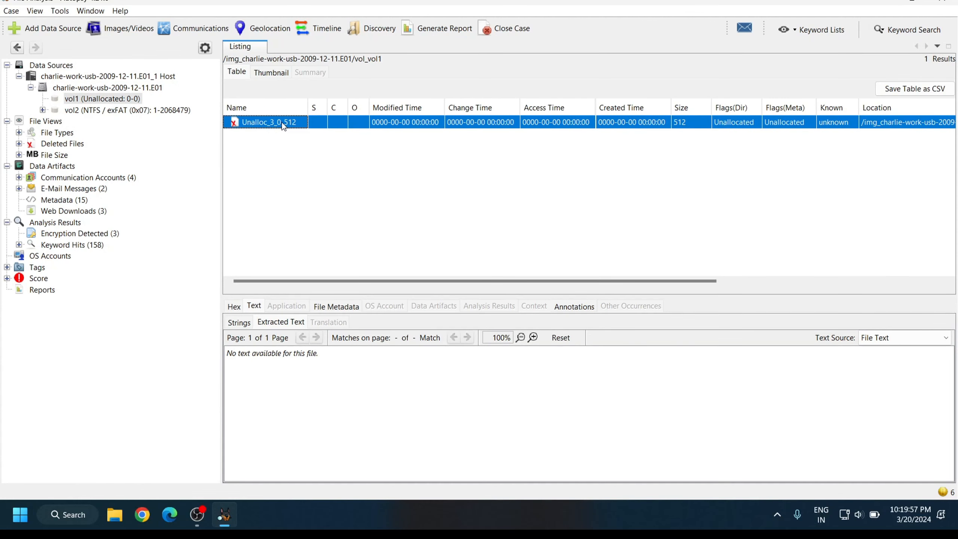
Examine the hex, extracted text and file metadata of Nitroba work.odt in vol2
click(100, 109)
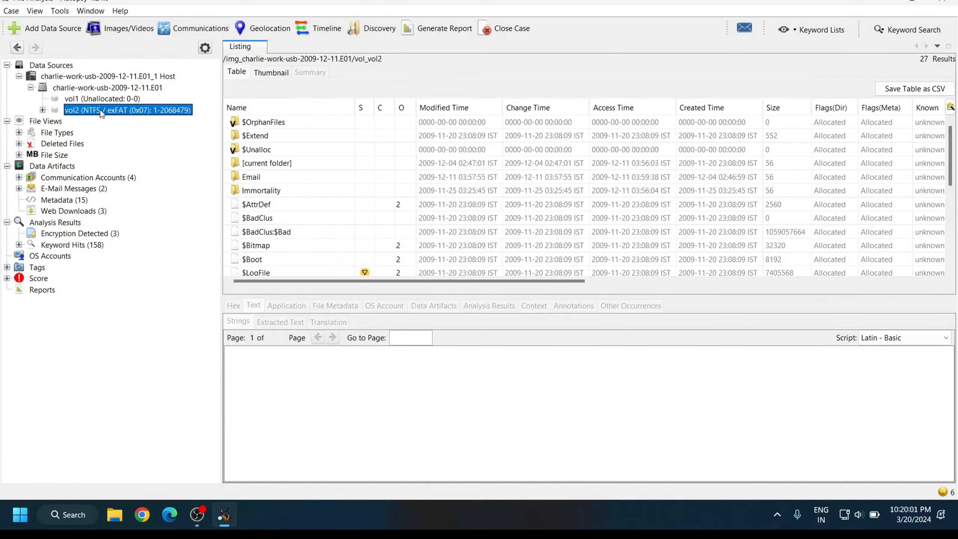
scroll(314, 191, down, 5)
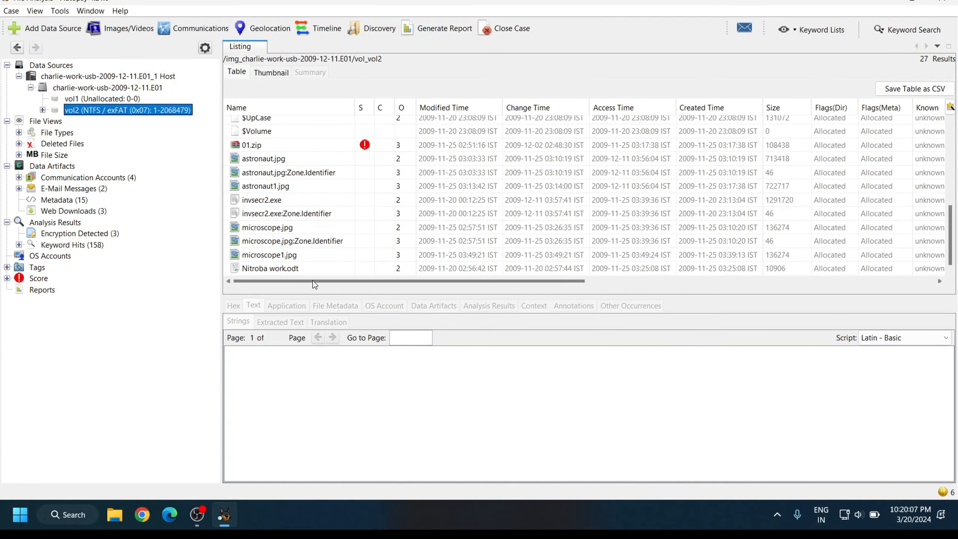
click(311, 267)
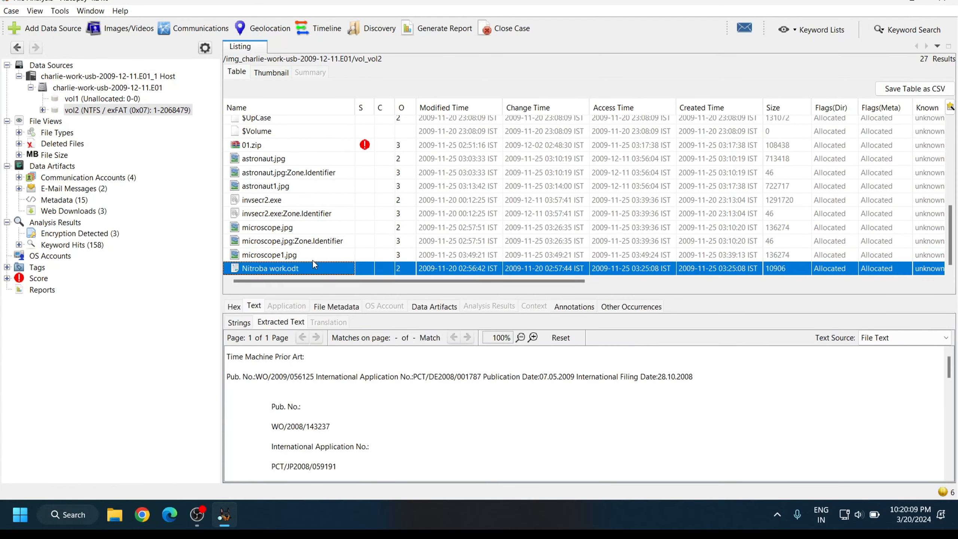
click(231, 309)
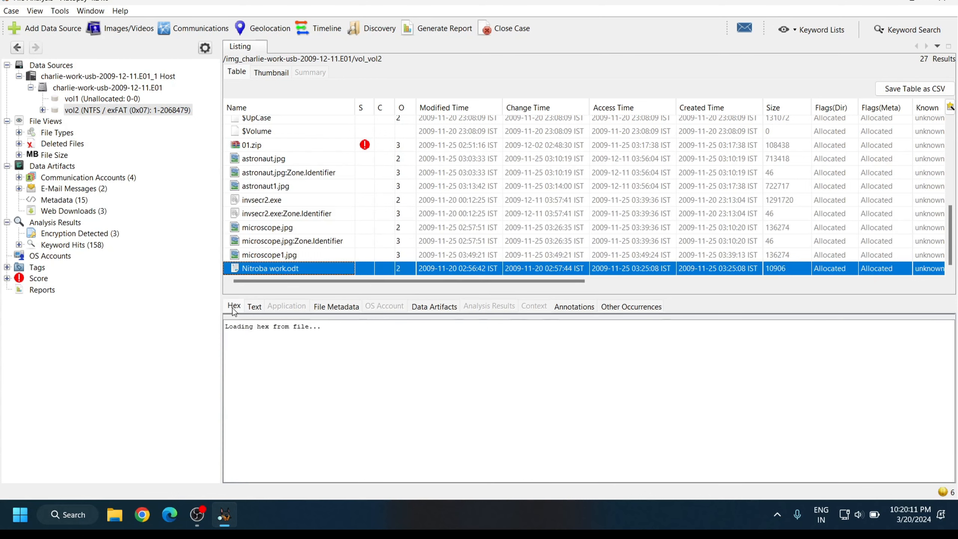
click(257, 307)
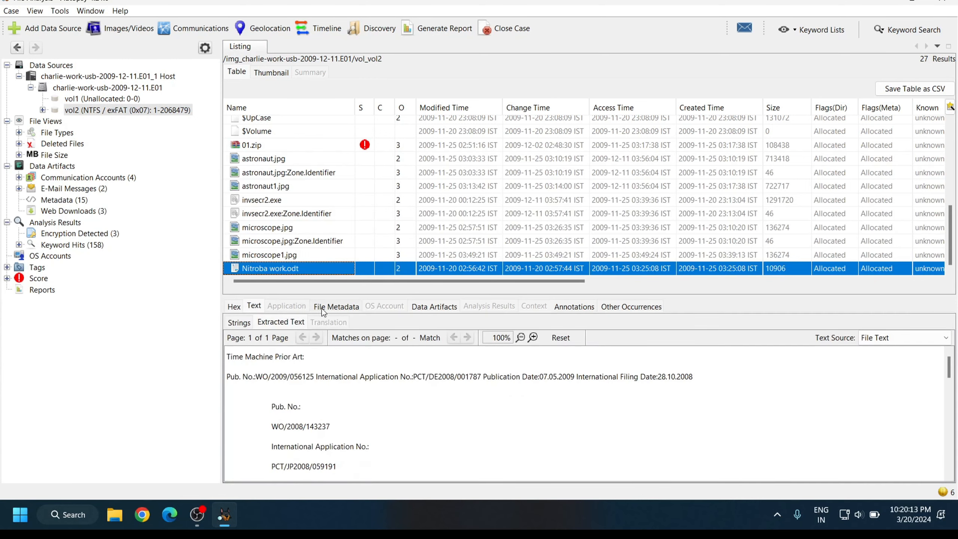
click(346, 306)
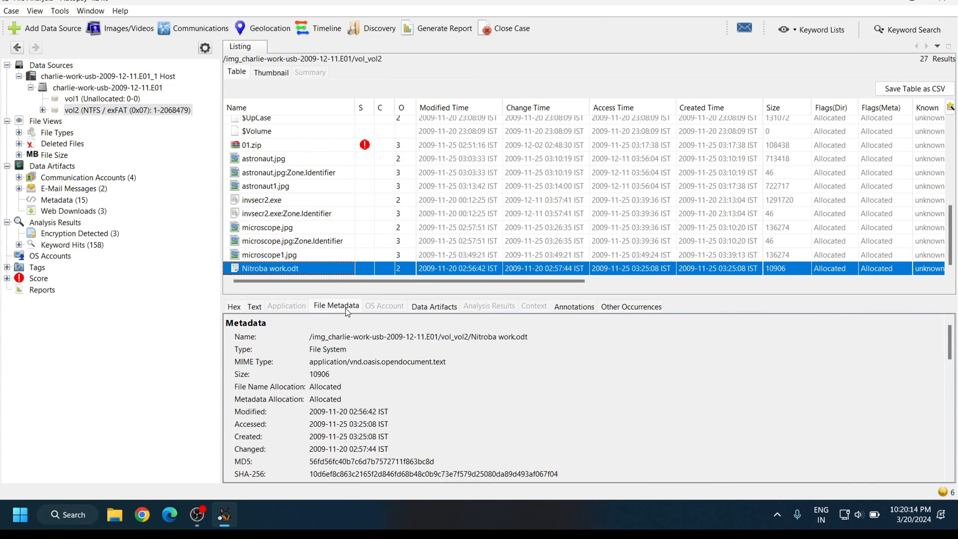
Preview the vol2 files one by one, from microscope1.jpg back through invsecr2.exe, the astronaut images and 01.zip to $Secure:$SDS
click(293, 256)
click(298, 241)
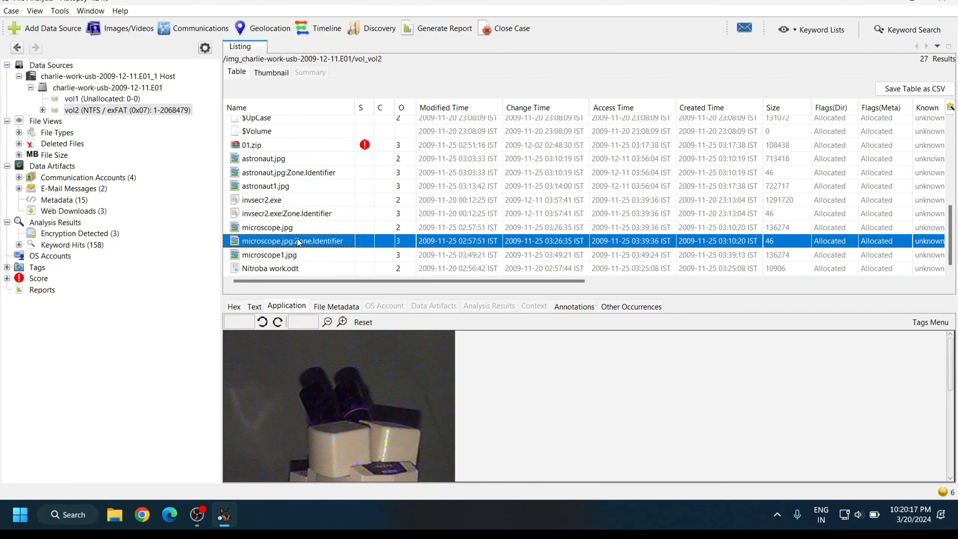
click(284, 227)
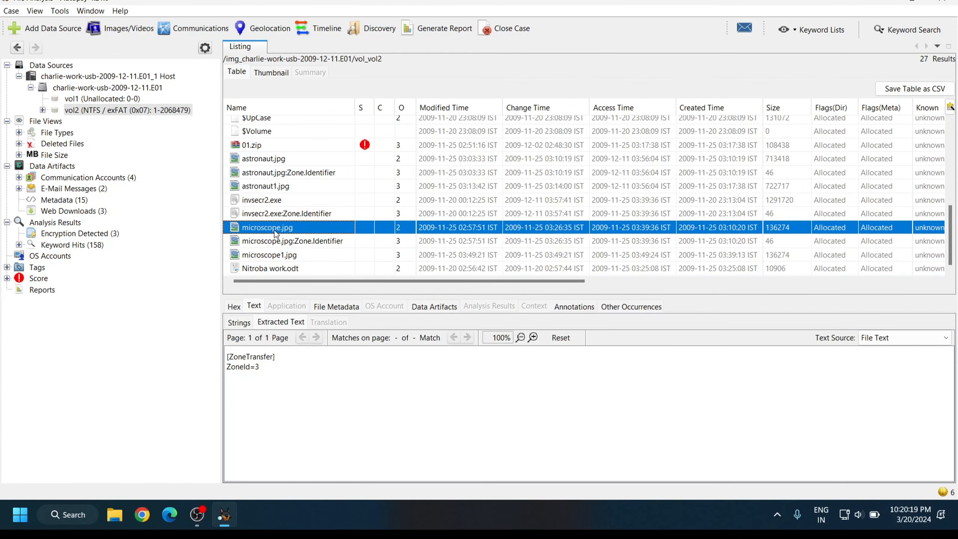
click(290, 215)
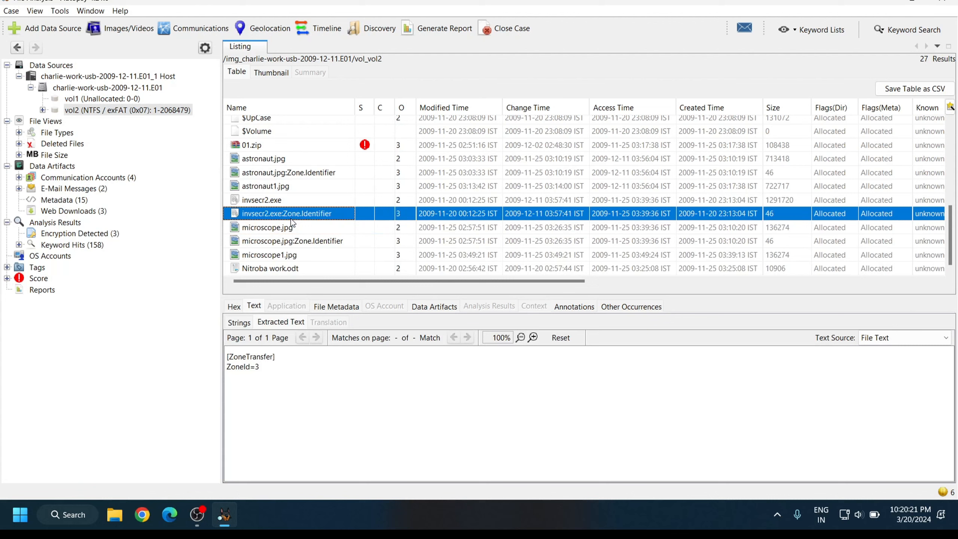
click(293, 203)
key(Up)
key(Up)
key(Up)
key(Up)
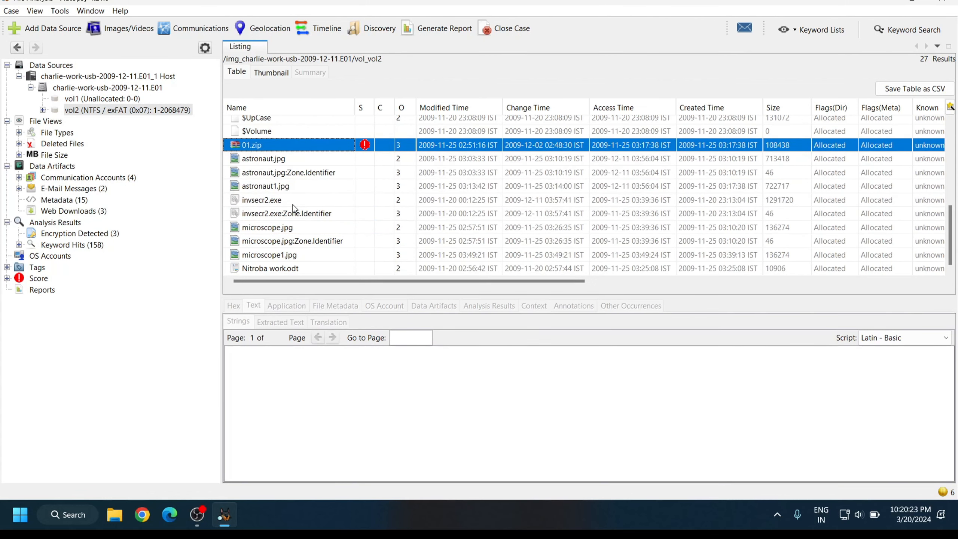
key(Up)
key(Up)
key(Up)
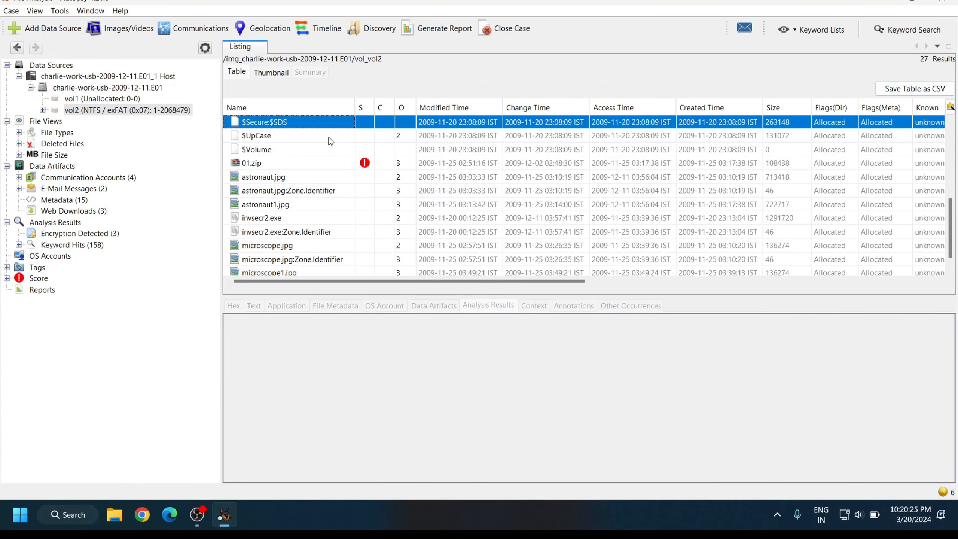
Reload the vol2 volume's listing and look over all its folders and files
click(113, 110)
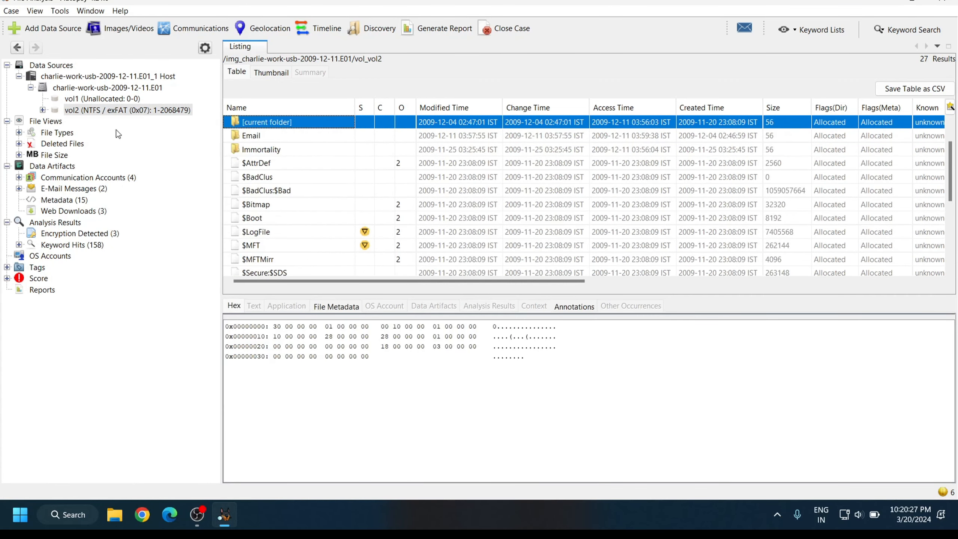
scroll(315, 206, down, 5)
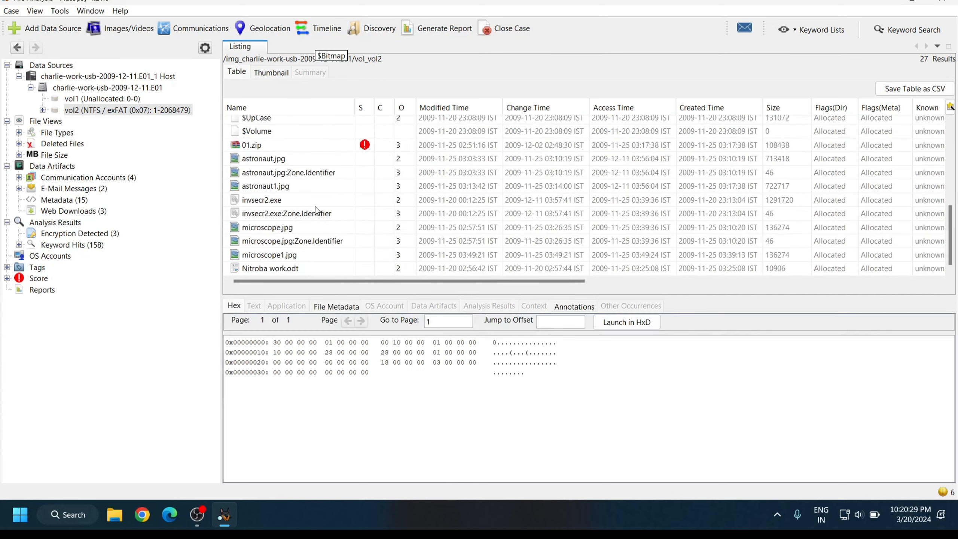
scroll(315, 207, up, 5)
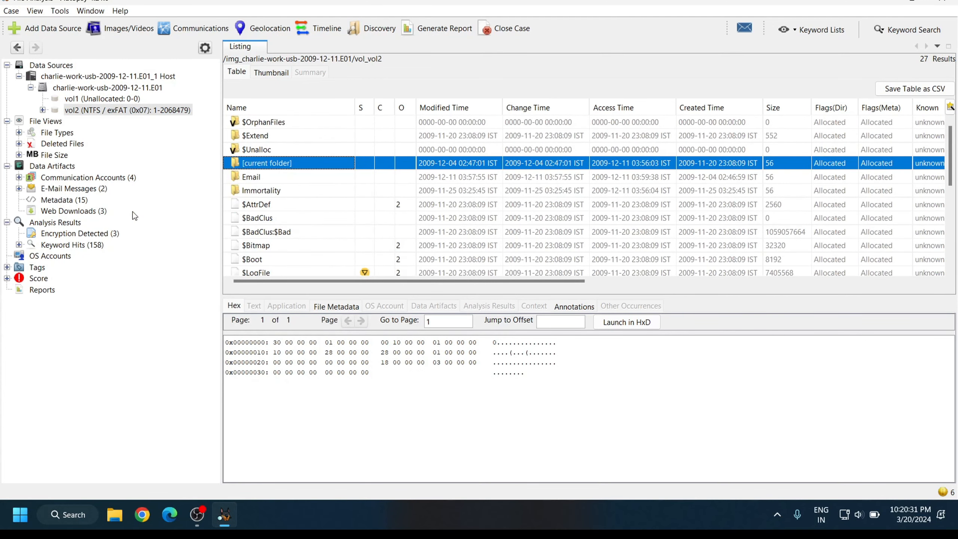
List the image files in the File Types view grouped by extension
click(56, 133)
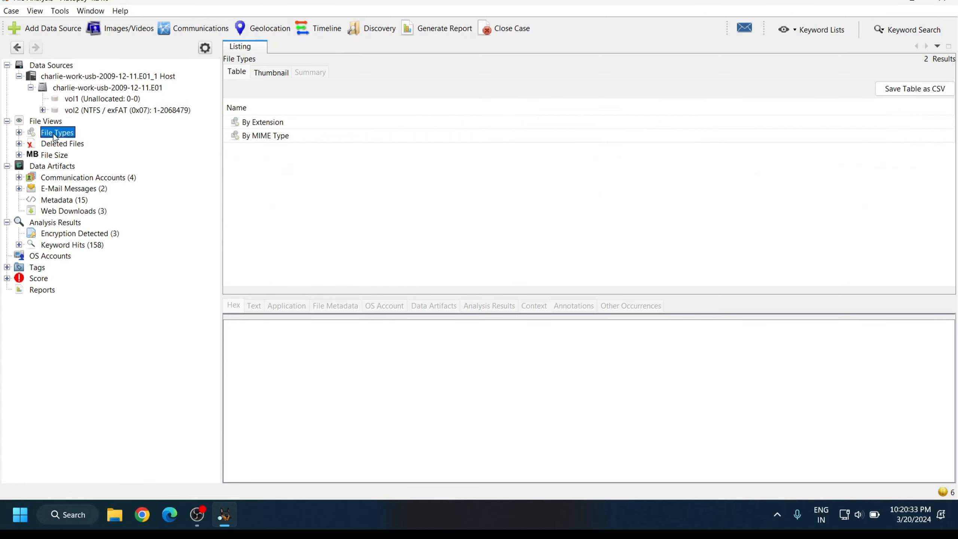
double_click(265, 122)
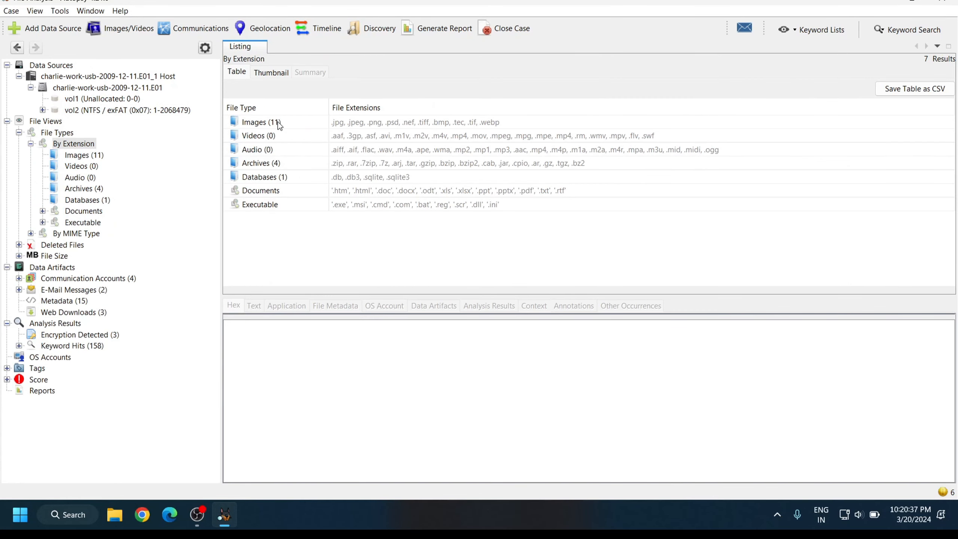
click(278, 122)
double_click(278, 122)
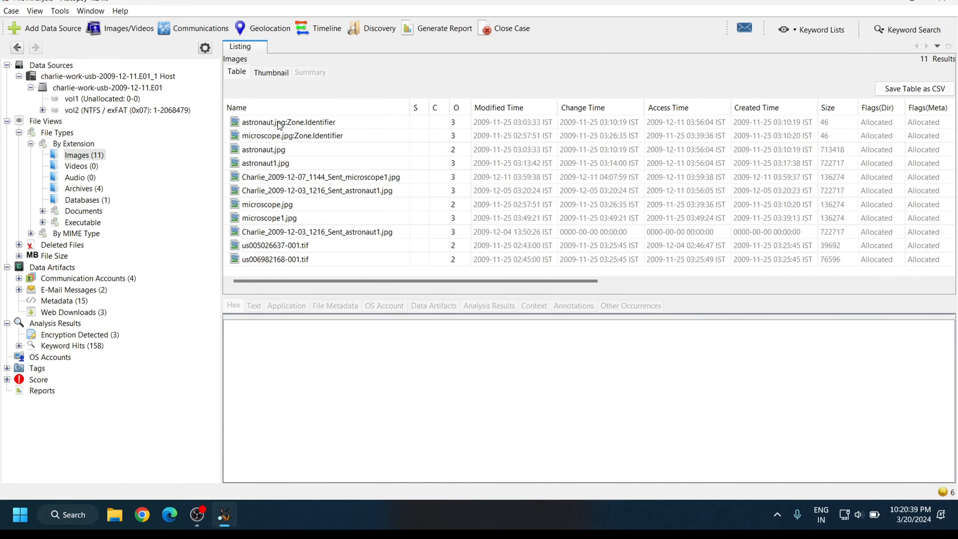
Preview the listed image files in turn, from astronaut.jpg:Zone.Identifier down to us006982168-001.tif, and recheck the last few
click(302, 122)
key(Down)
key(Down)
key(Down)
key(Down)
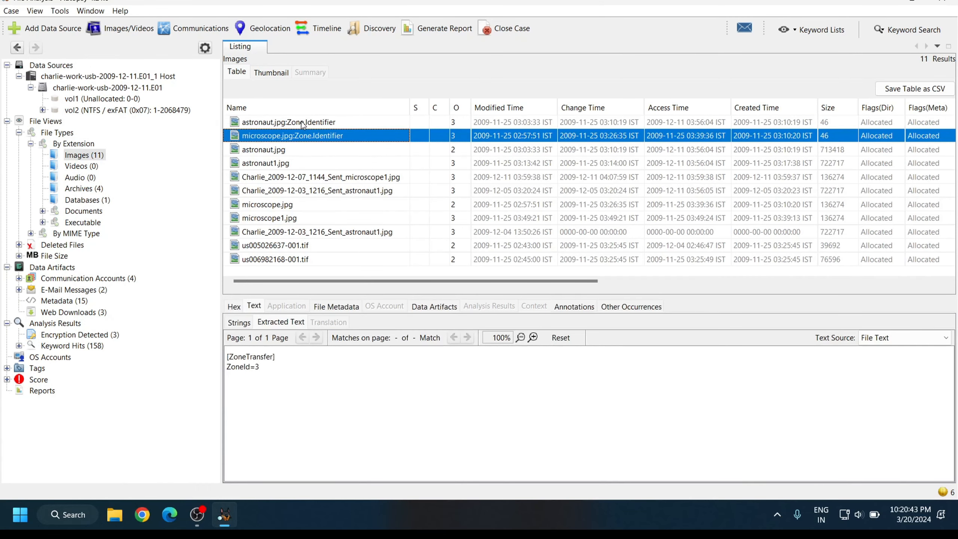
key(Down)
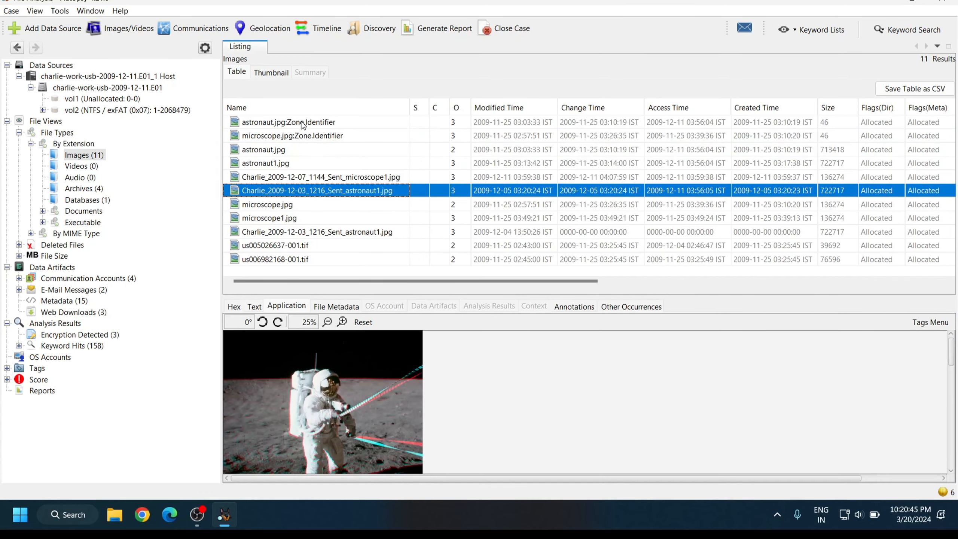
key(Down)
key(Down)
key(Down)
key(Down)
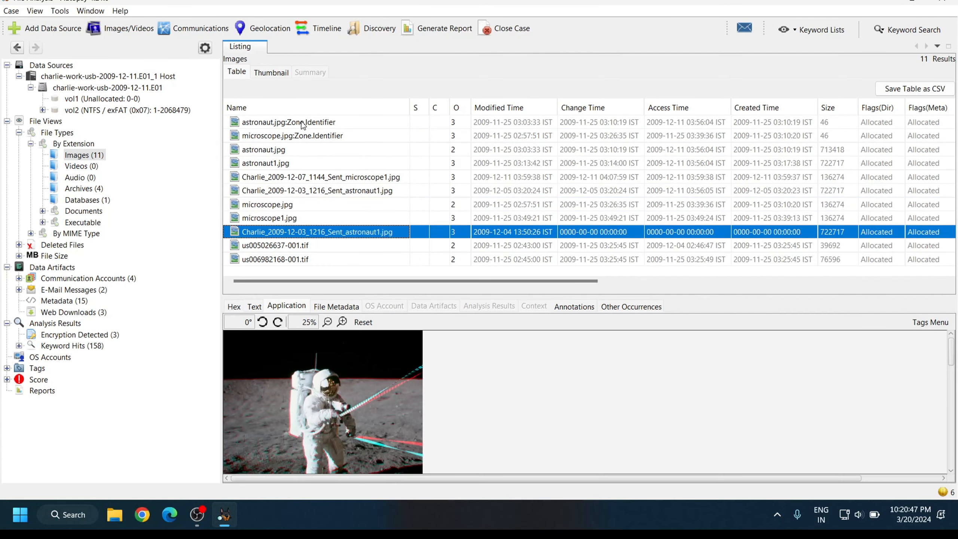
key(Down)
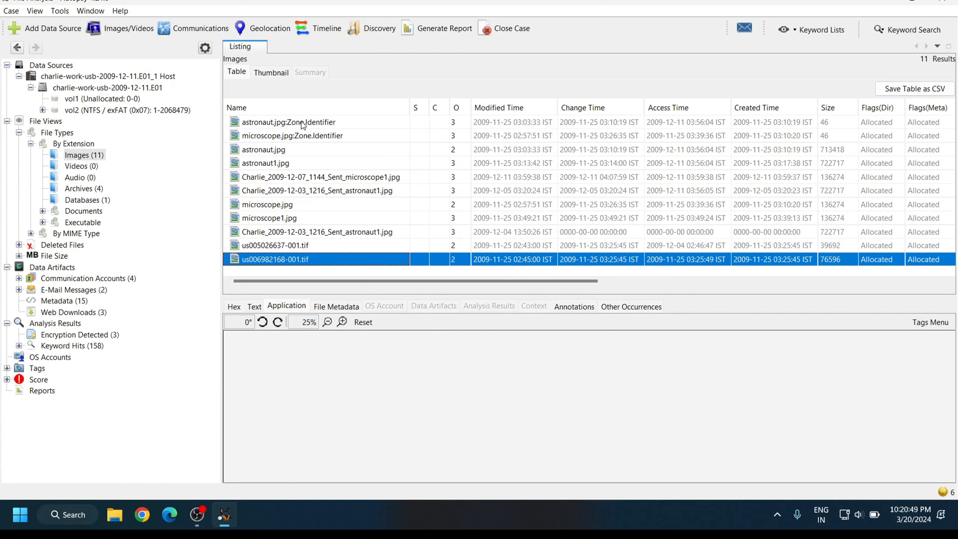
click(269, 248)
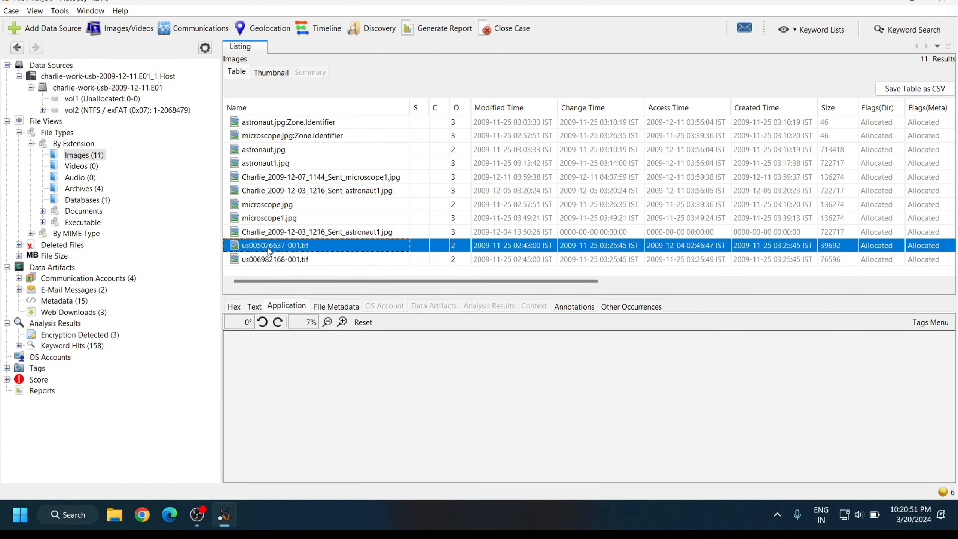
click(287, 233)
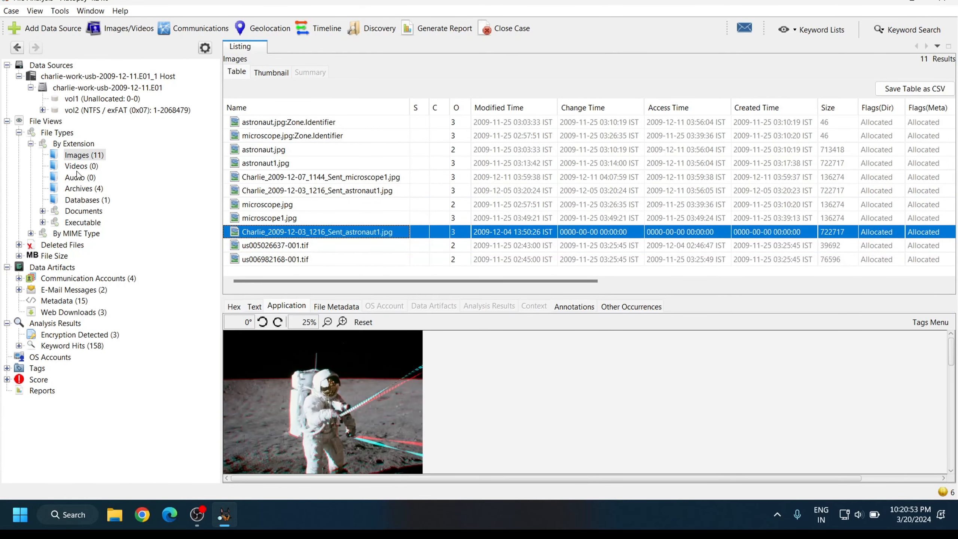
Tag Charlie_Email.zip among the archive files with a new file tag named Suspicious
click(76, 191)
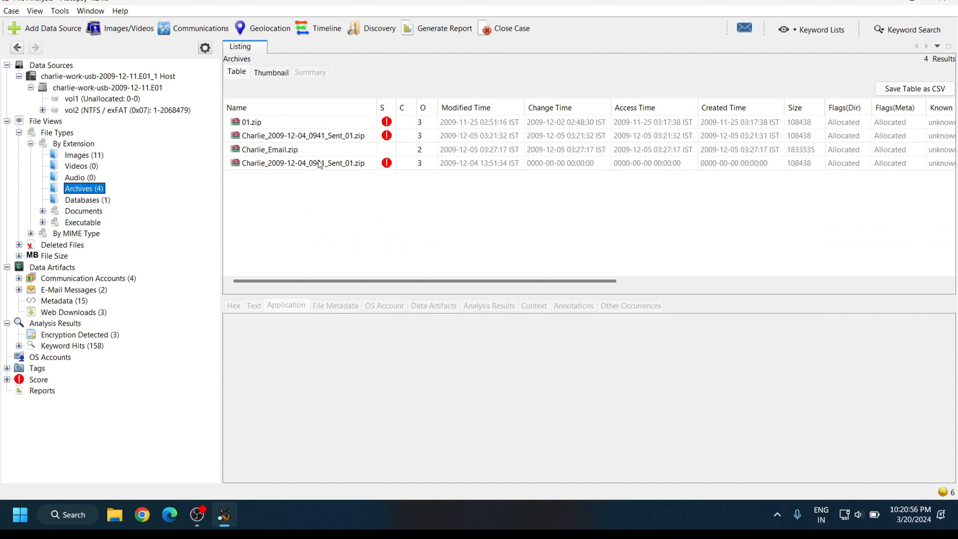
click(317, 150)
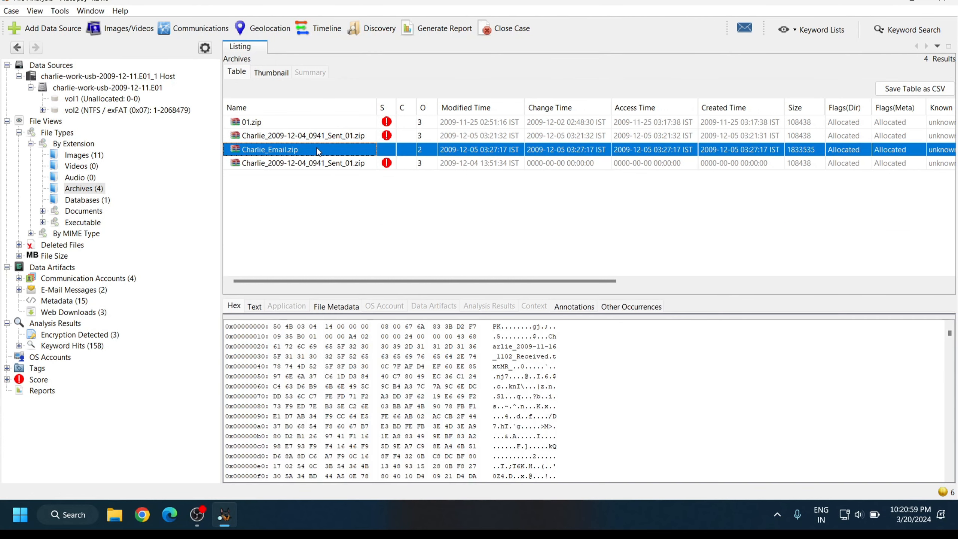
right_click(316, 149)
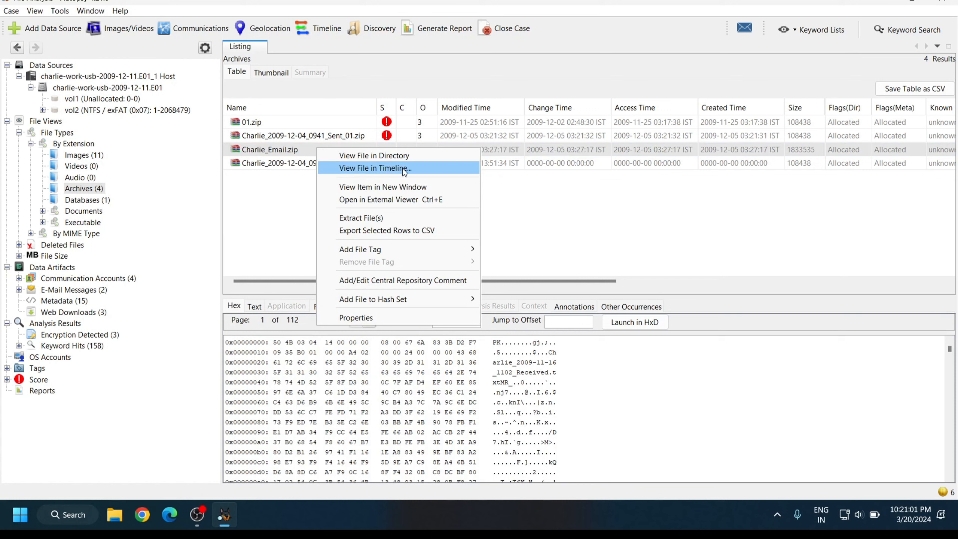
mouse_move(423, 253)
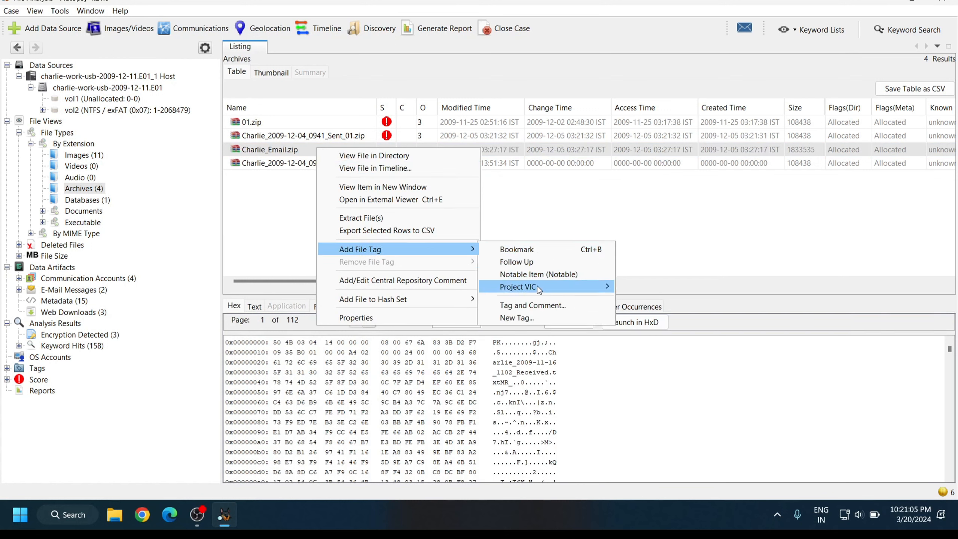
click(541, 318)
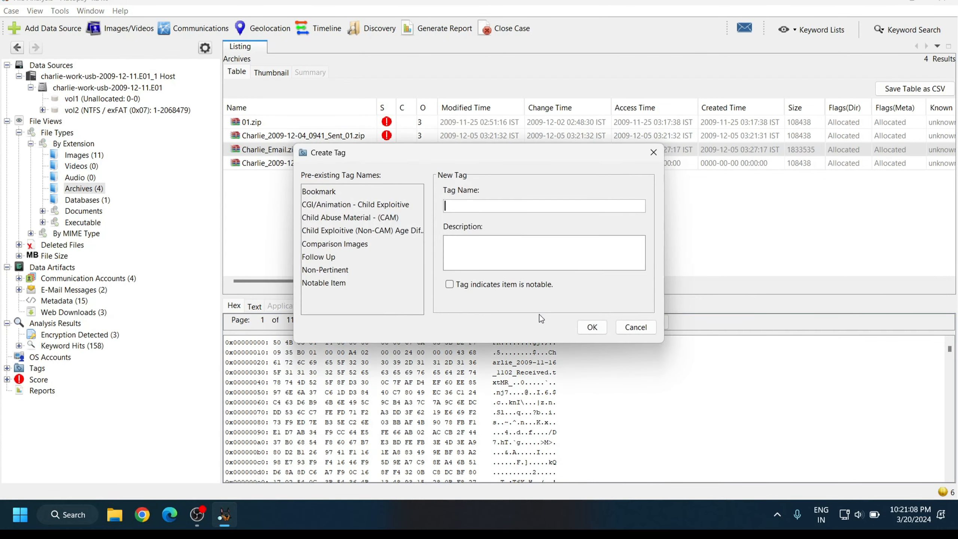
text(Suspicious)
click(589, 333)
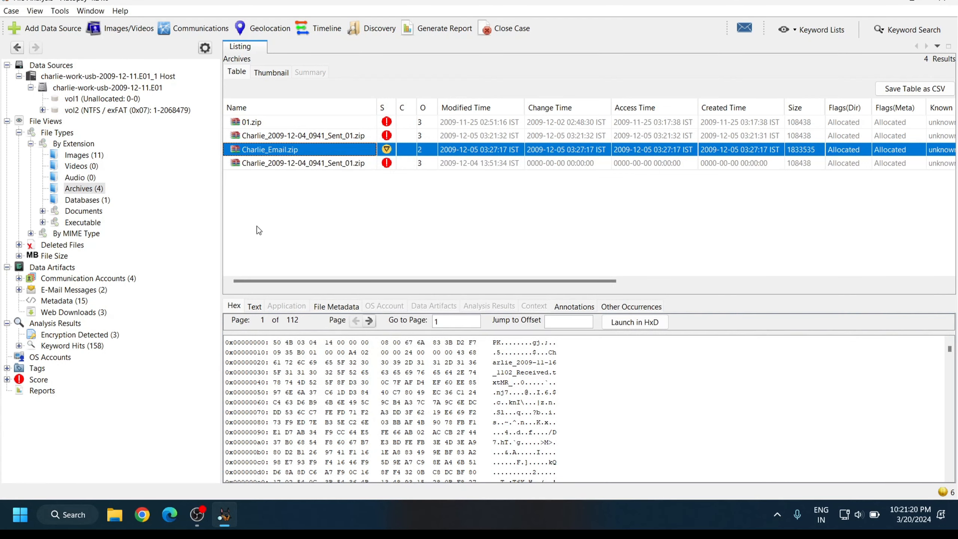
Examine the extracted text and file metadata of Thumbs.db among the database files
click(95, 200)
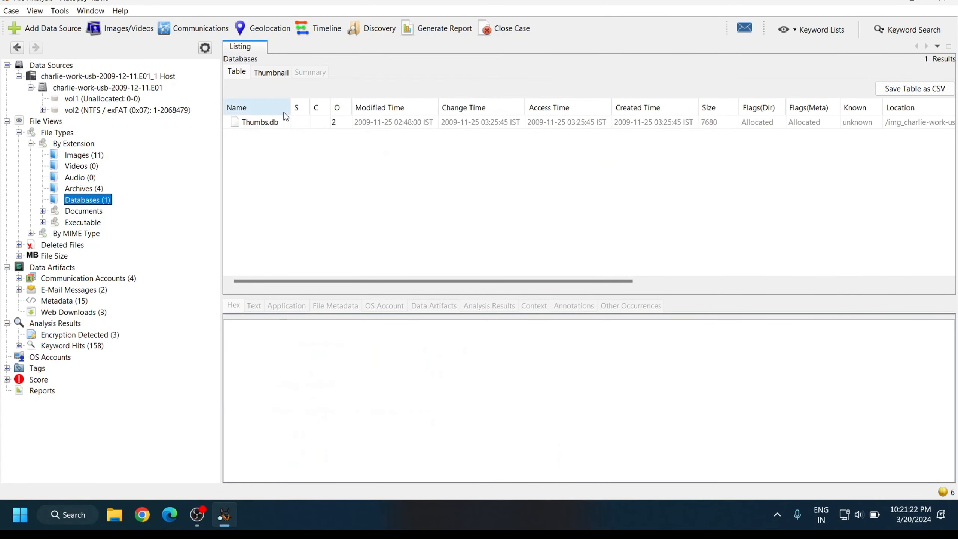
click(285, 123)
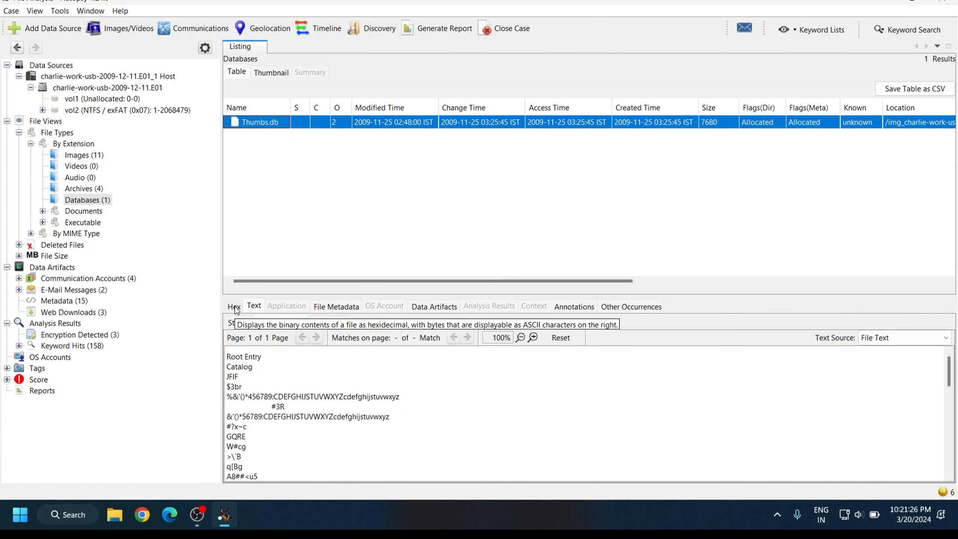
scroll(385, 389, down, 3)
scroll(385, 390, up, 3)
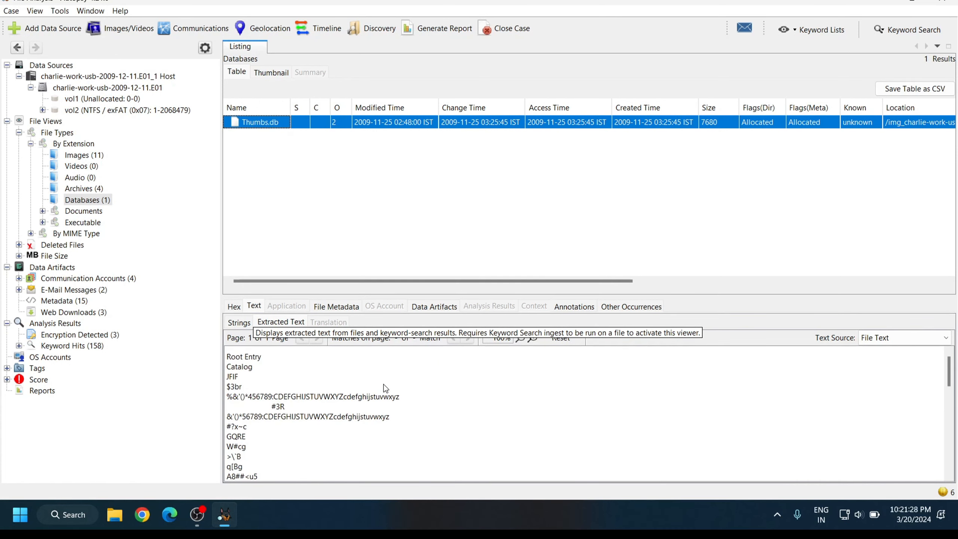
scroll(384, 389, down, 10)
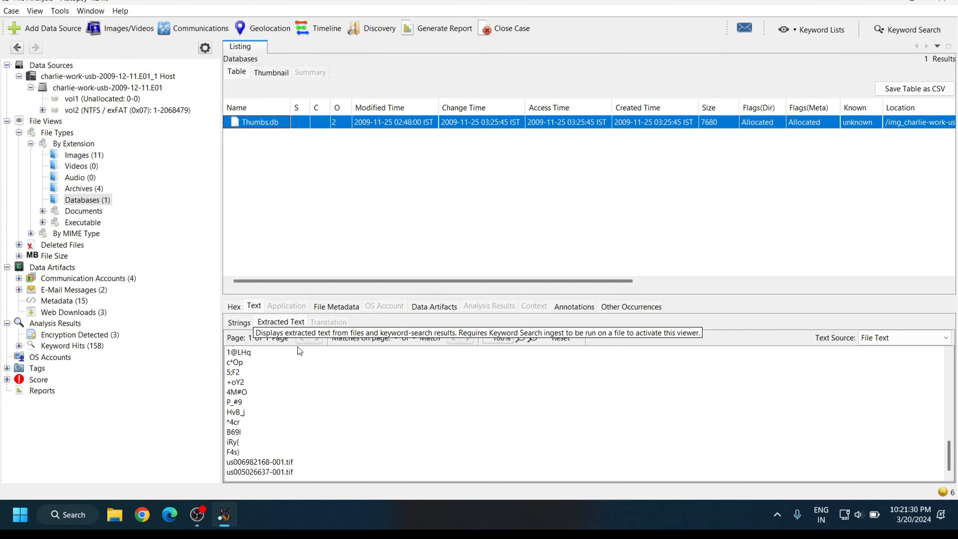
scroll(328, 363, up, 10)
click(345, 304)
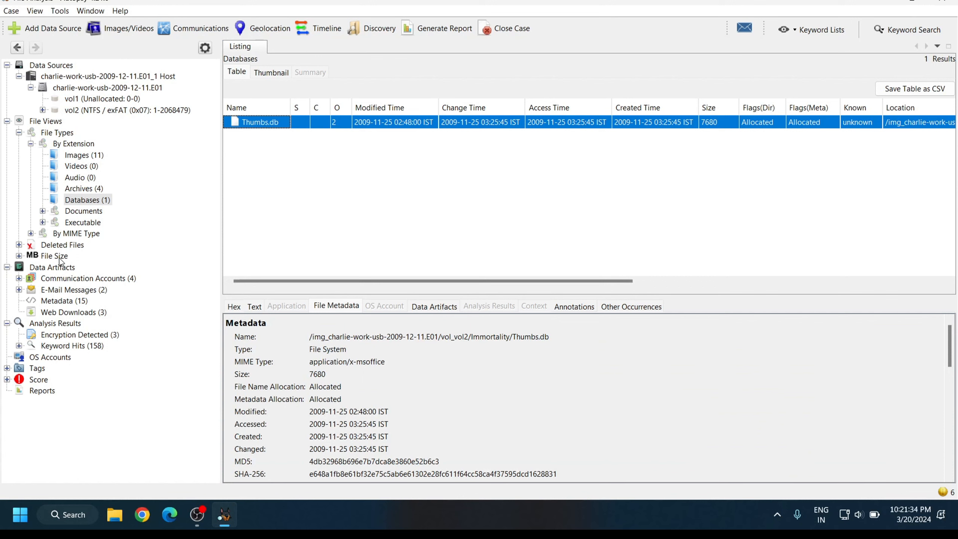
List all deleted files and examine the metadata and available actions of Charlie_2009-11-20_1303_Sent.txt, viewing the Received_Part 1.2 file too
click(85, 244)
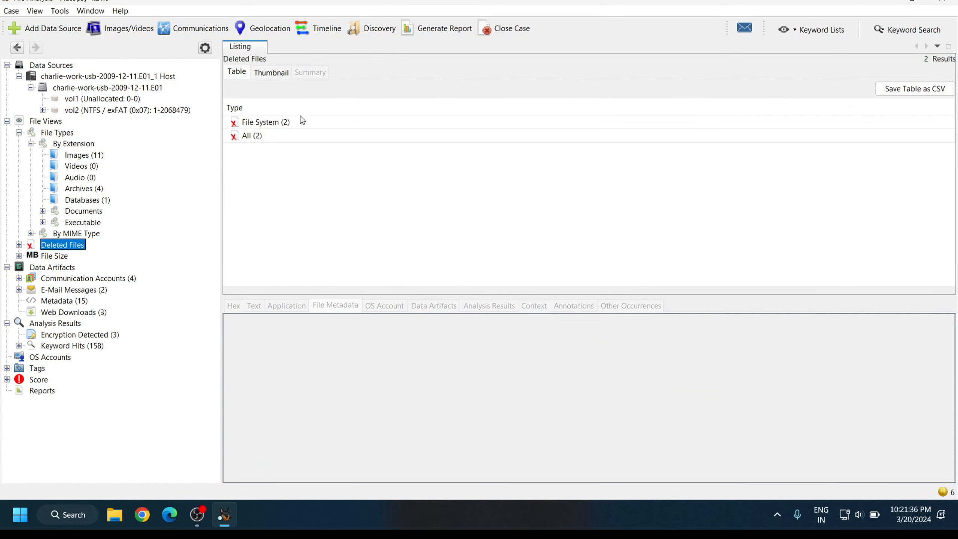
double_click(296, 137)
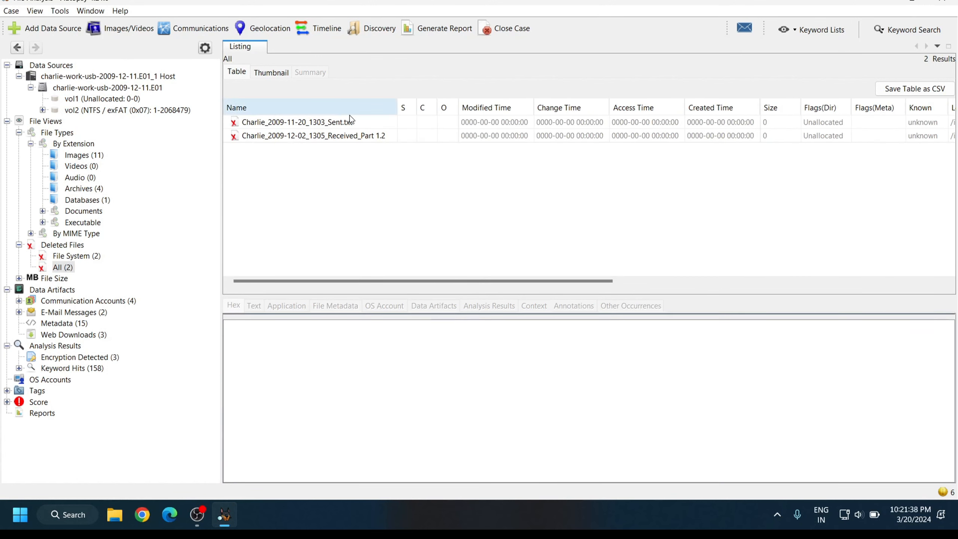
click(350, 123)
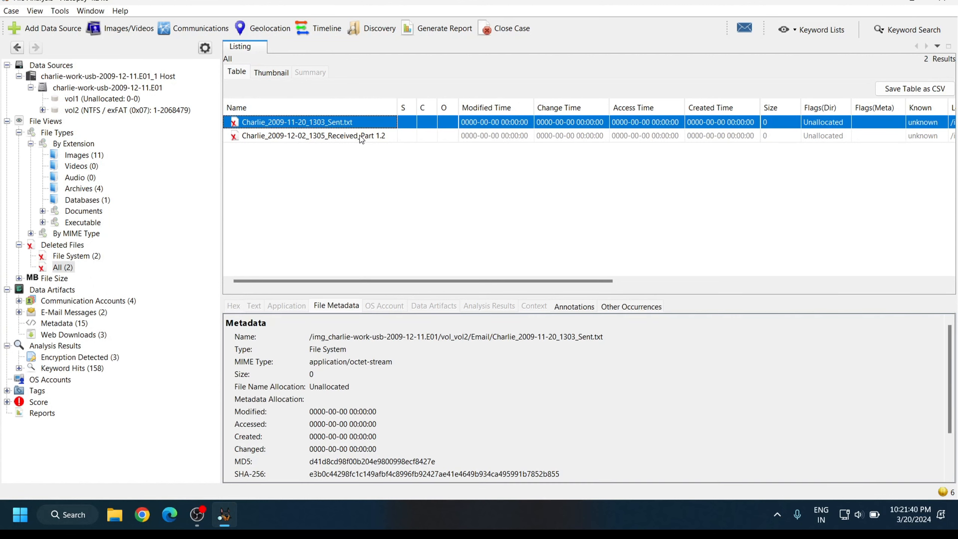
click(359, 136)
click(339, 124)
right_click(326, 122)
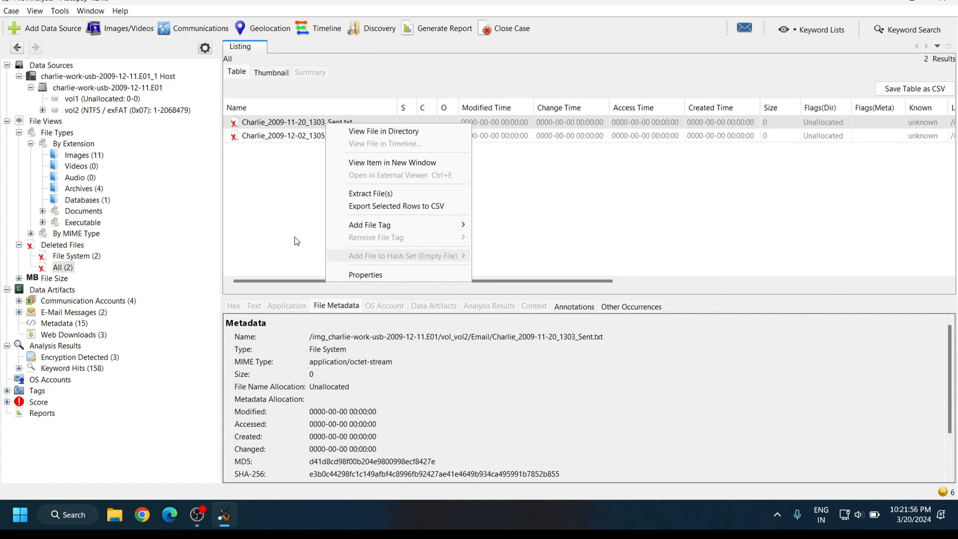
click(146, 263)
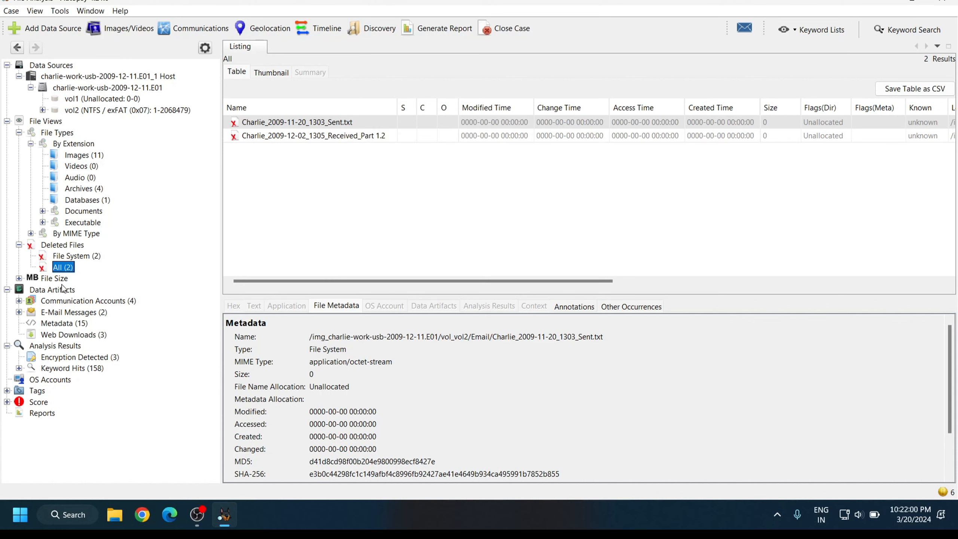
Review the e-mail accounts found under Communication Accounts, going through the account artifacts of each listed .eml file
click(118, 301)
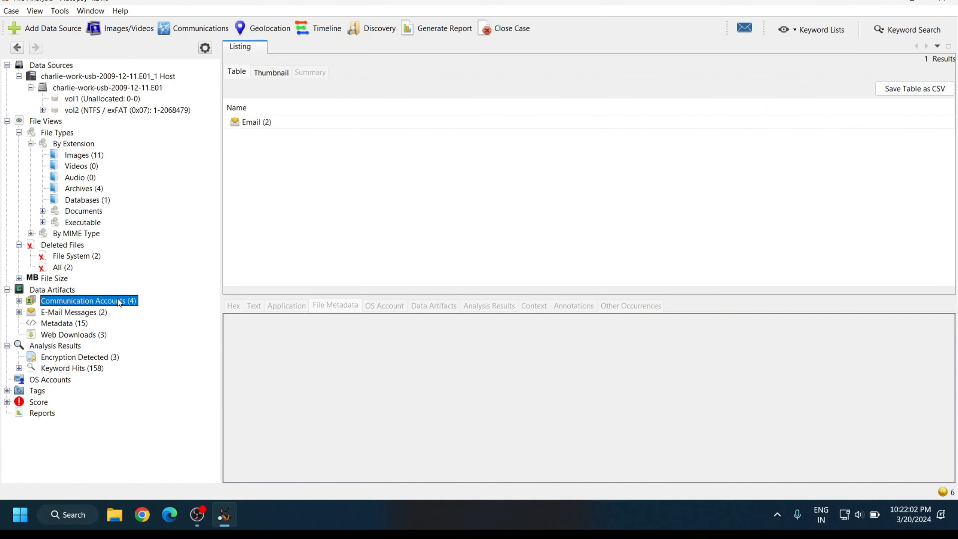
double_click(290, 122)
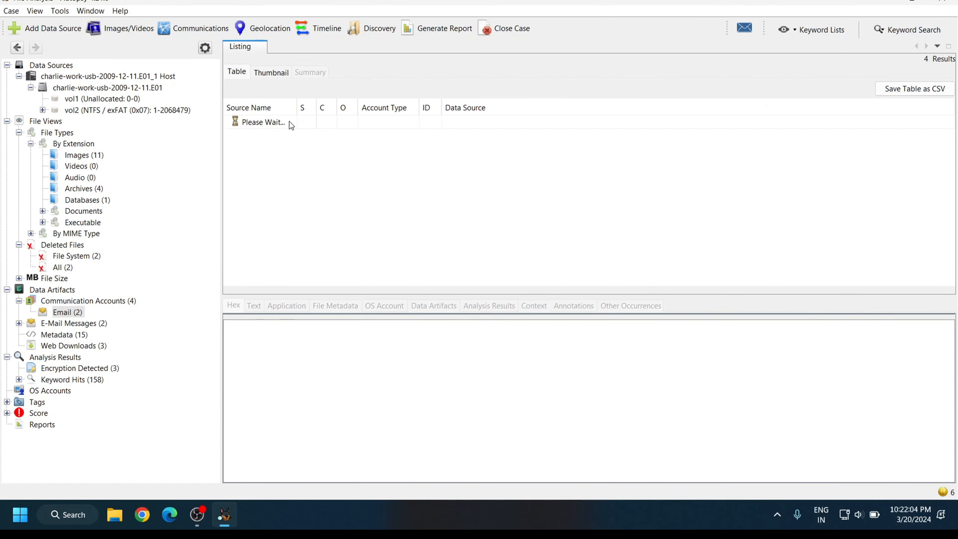
click(353, 122)
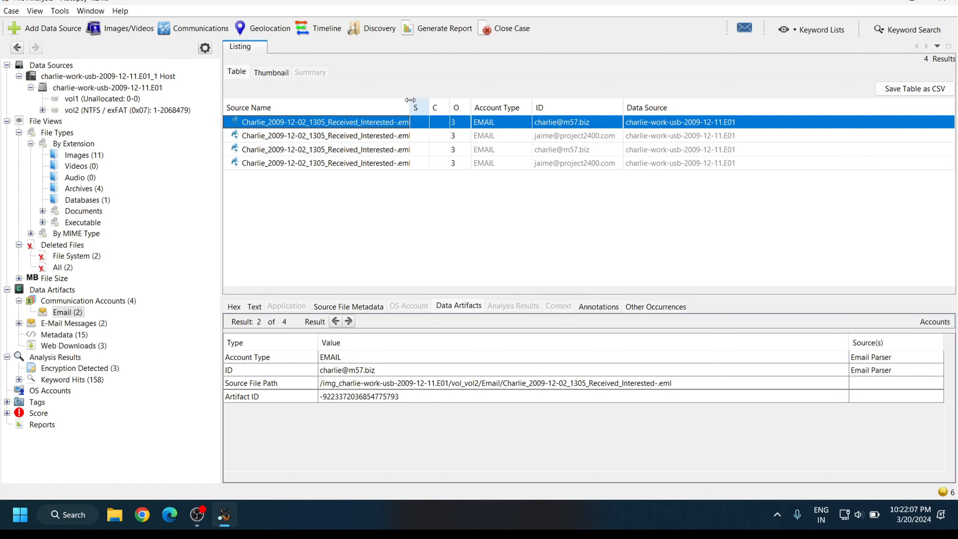
drag(410, 100, 454, 100)
click(383, 136)
click(399, 149)
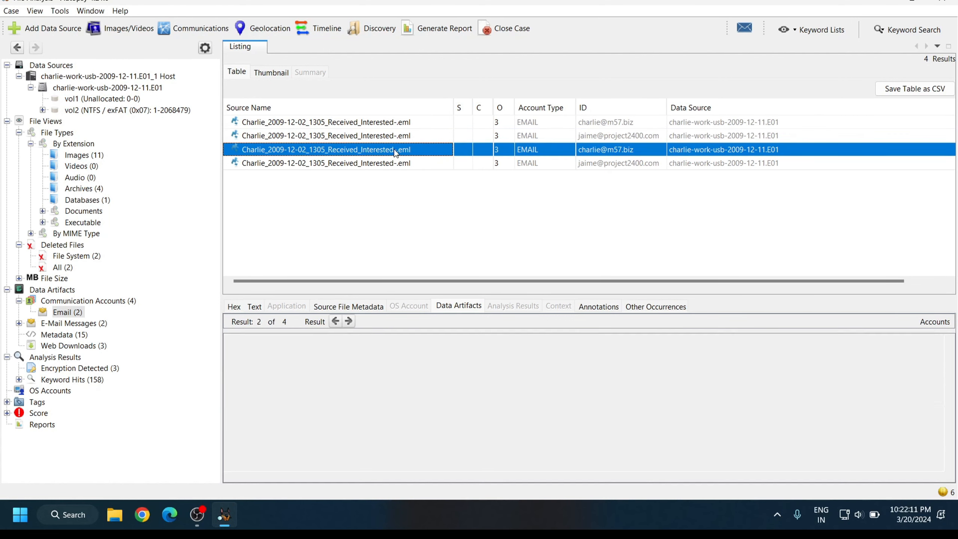
click(403, 163)
Open the Default folder of the e-mail messages and read the full text of the first message with the subject "Interested?"
click(78, 326)
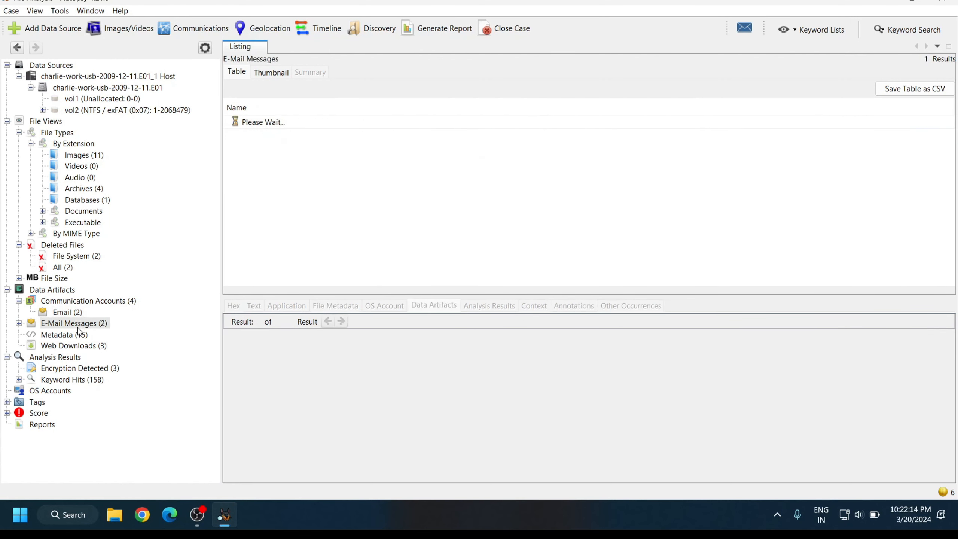
click(323, 122)
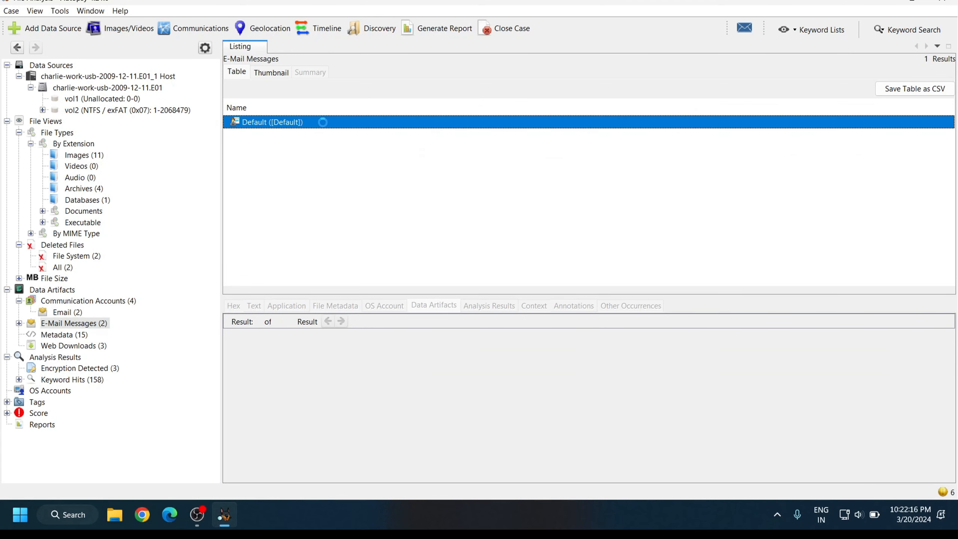
double_click(310, 123)
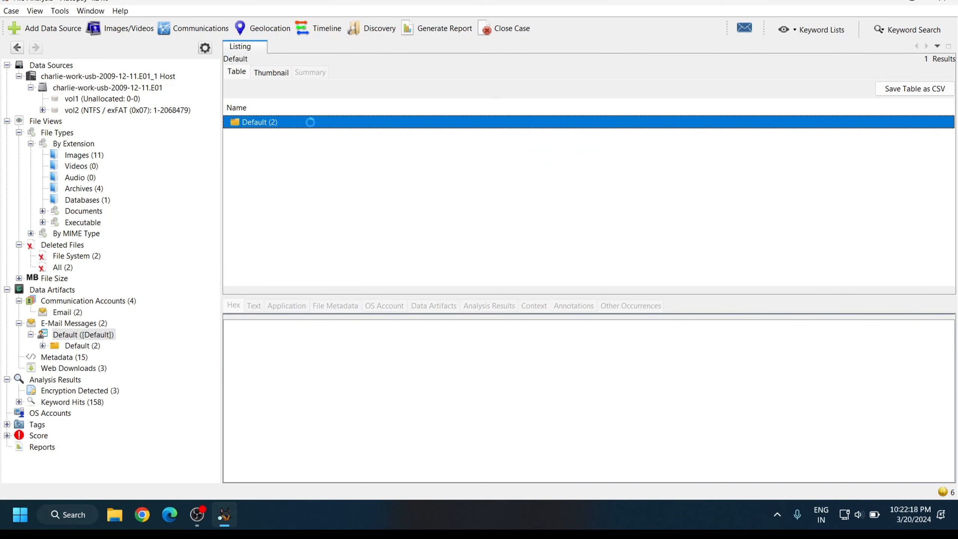
click(344, 125)
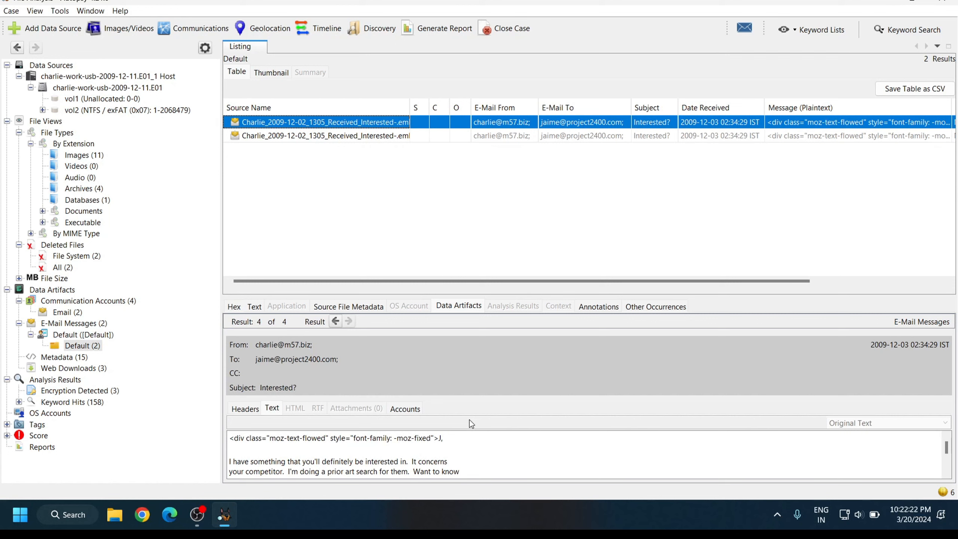
scroll(469, 446, down, 3)
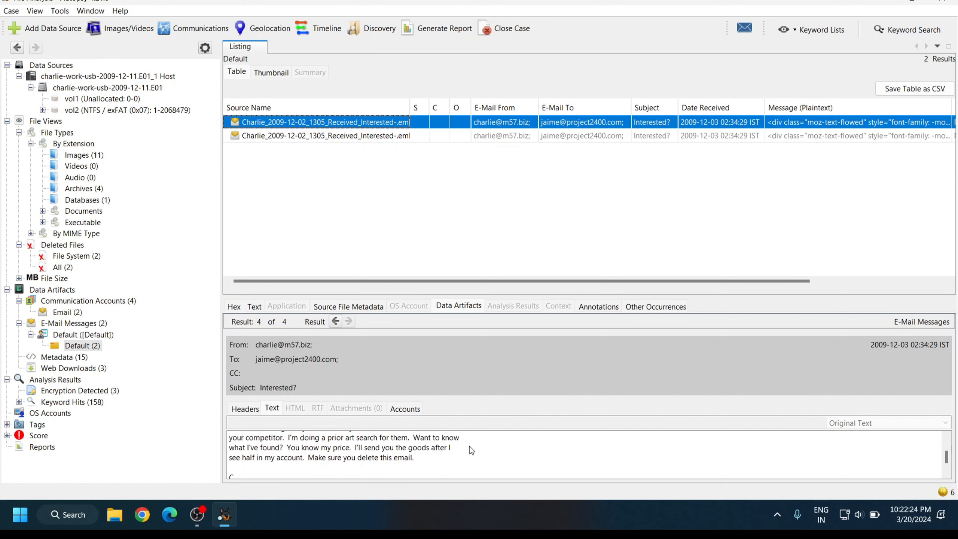
scroll(469, 446, down, 2)
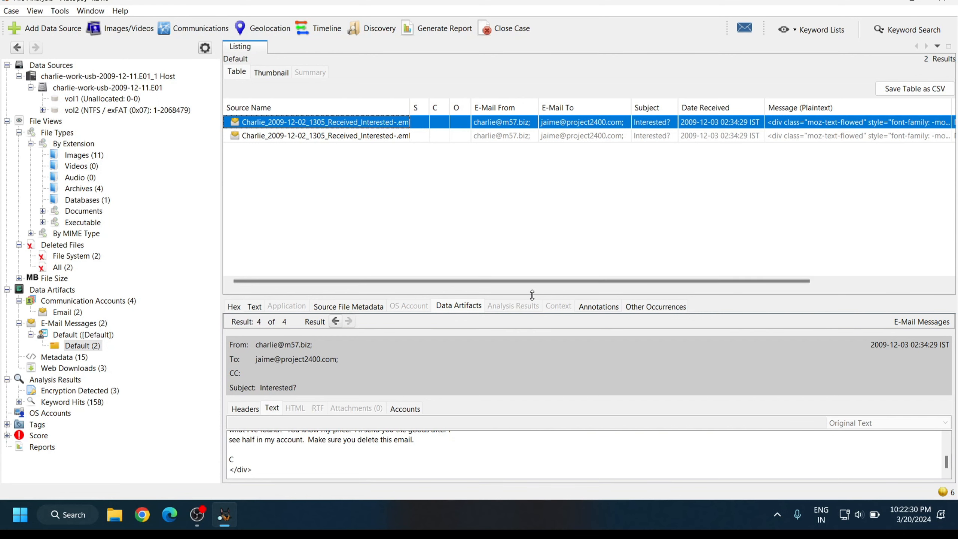
drag(532, 295, 540, 166)
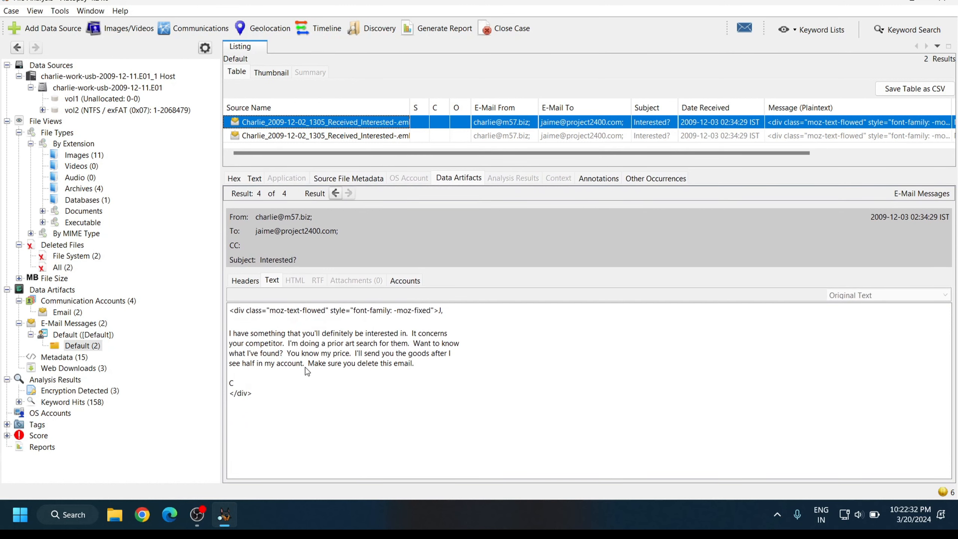
Examine the headers and the body text of the second "Interested?" e-mail message
click(325, 134)
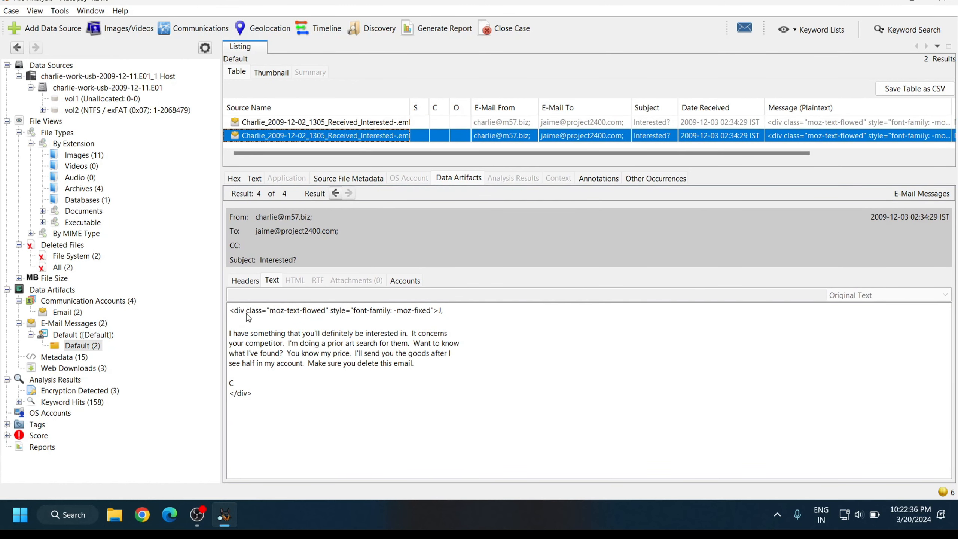
click(244, 281)
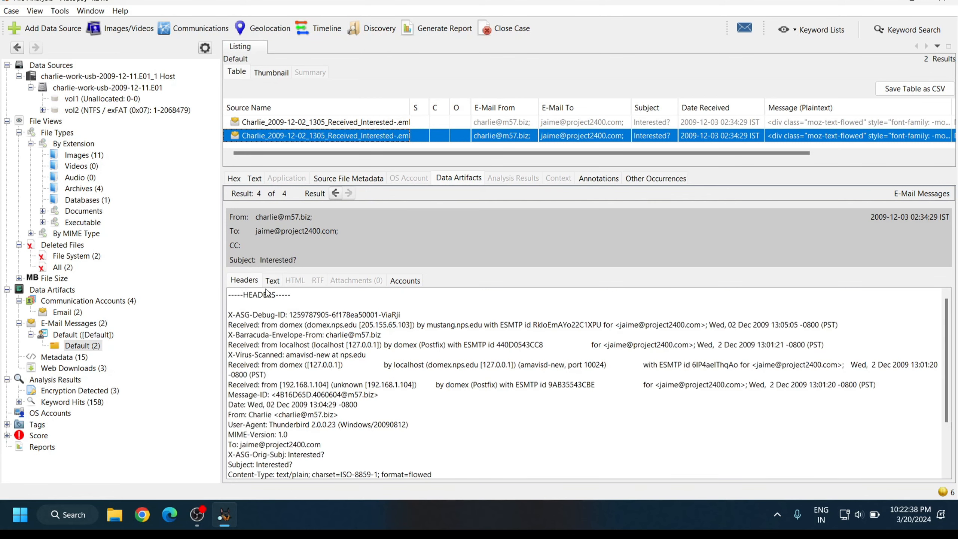
scroll(365, 350, down, 5)
scroll(364, 351, up, 3)
click(273, 281)
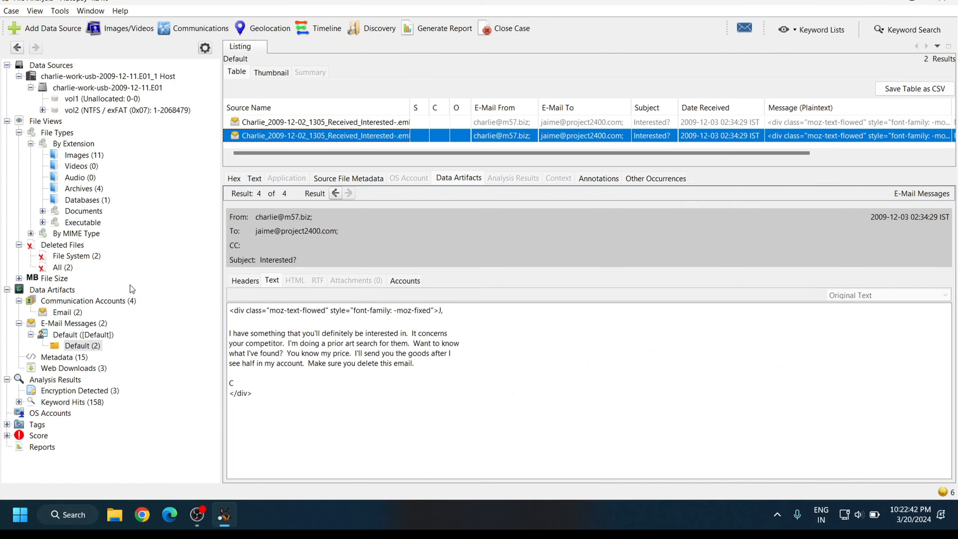
List the Metadata artifacts with full source names and inspect several received PDFs, including both Charlie_2009-11-30_0854_Received_US5041044.pdf entries
click(64, 357)
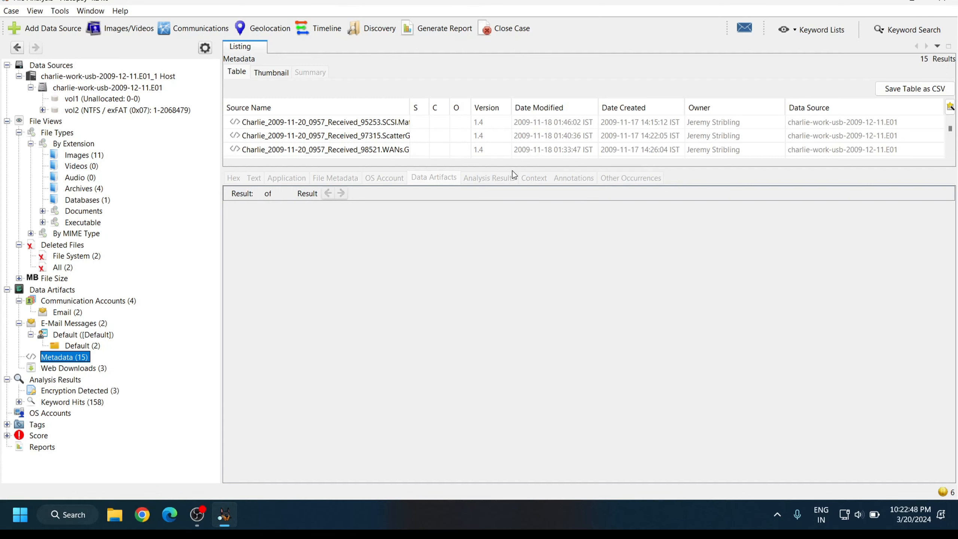
drag(512, 167, 515, 338)
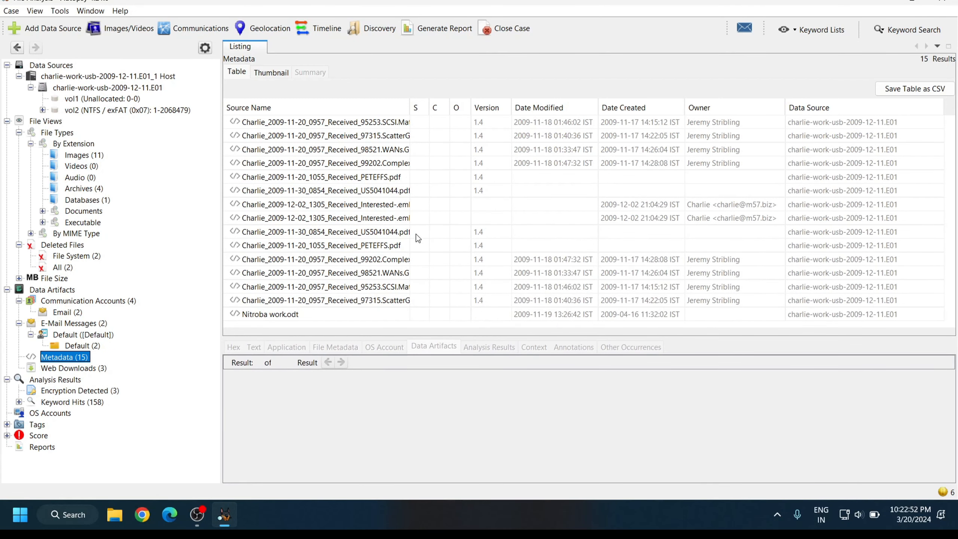
drag(409, 105, 547, 106)
click(456, 165)
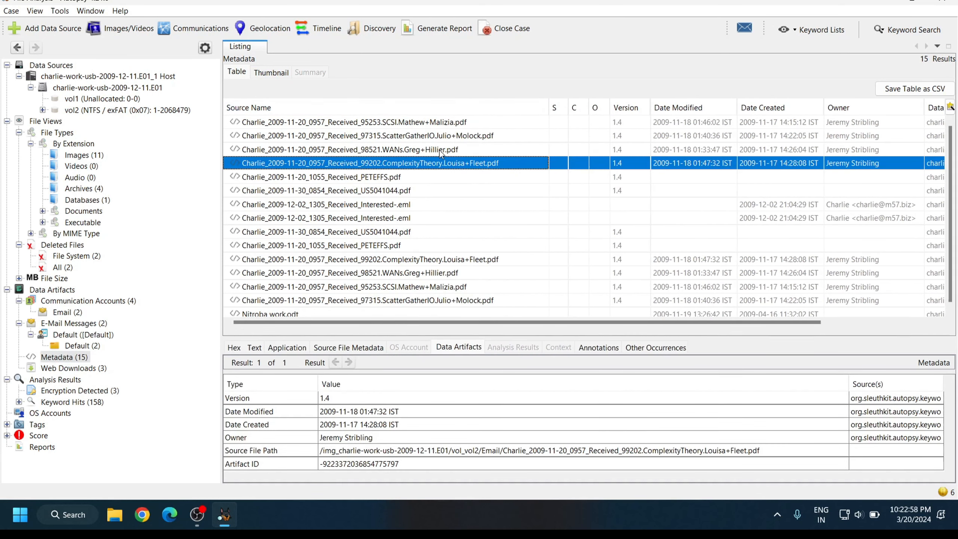
click(399, 268)
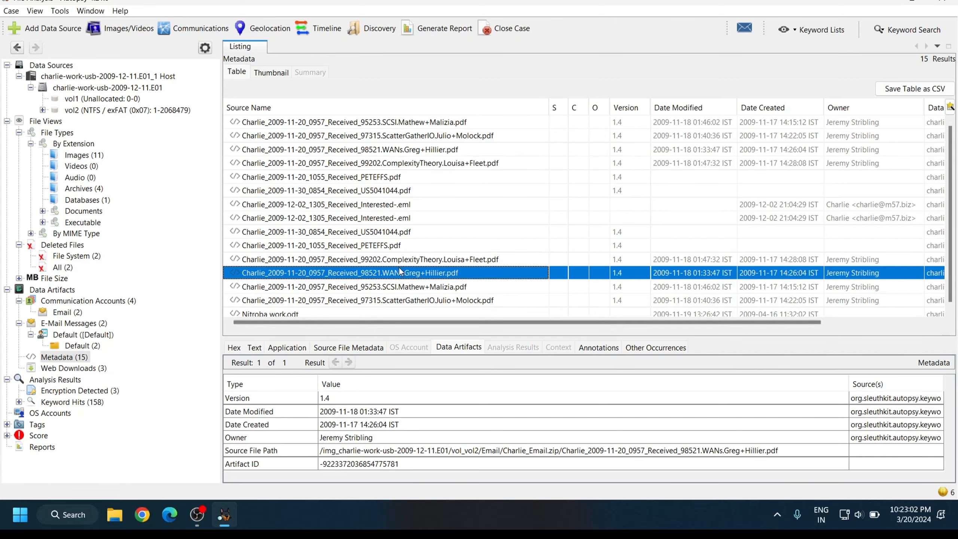
click(415, 232)
click(428, 190)
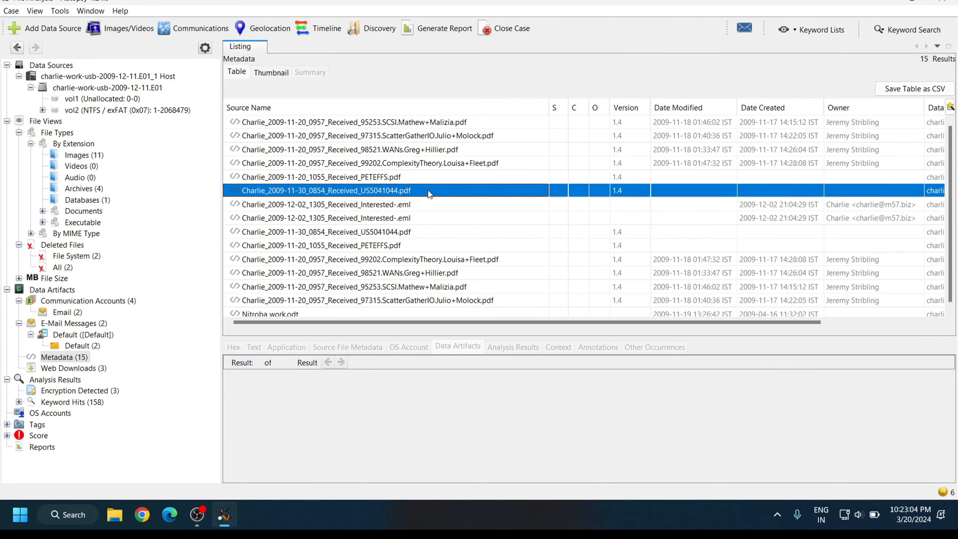
Check the web download artifacts for astronaut.jpg, invsecr2.exe and microscope.jpg
click(89, 372)
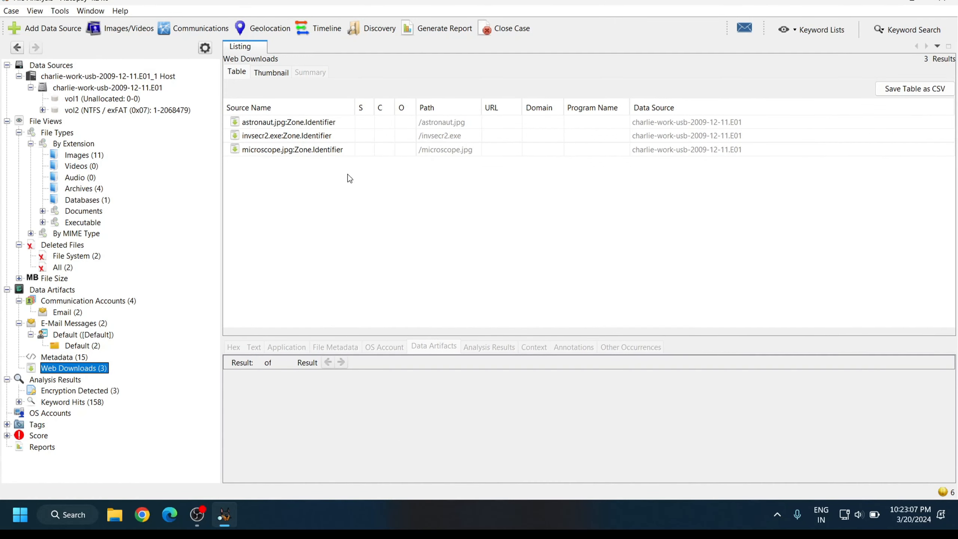
click(335, 126)
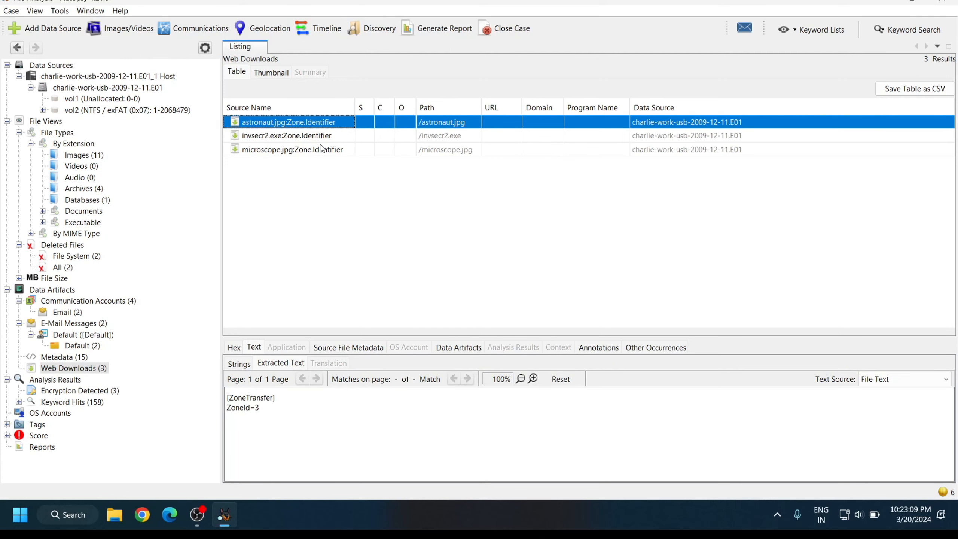
click(316, 137)
click(336, 151)
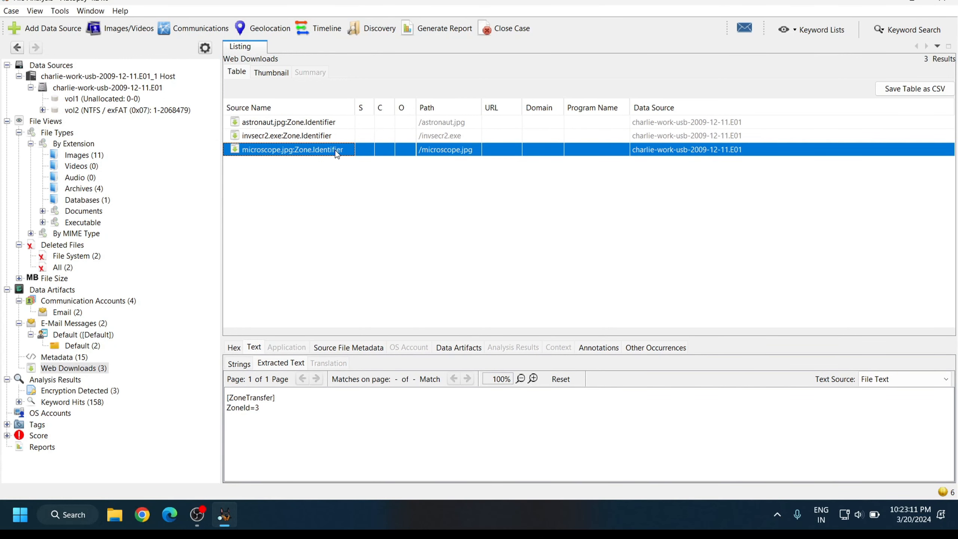
Tag the encrypted archive 01.zip among the Encryption Detected results with the Follow Up file tag
click(106, 391)
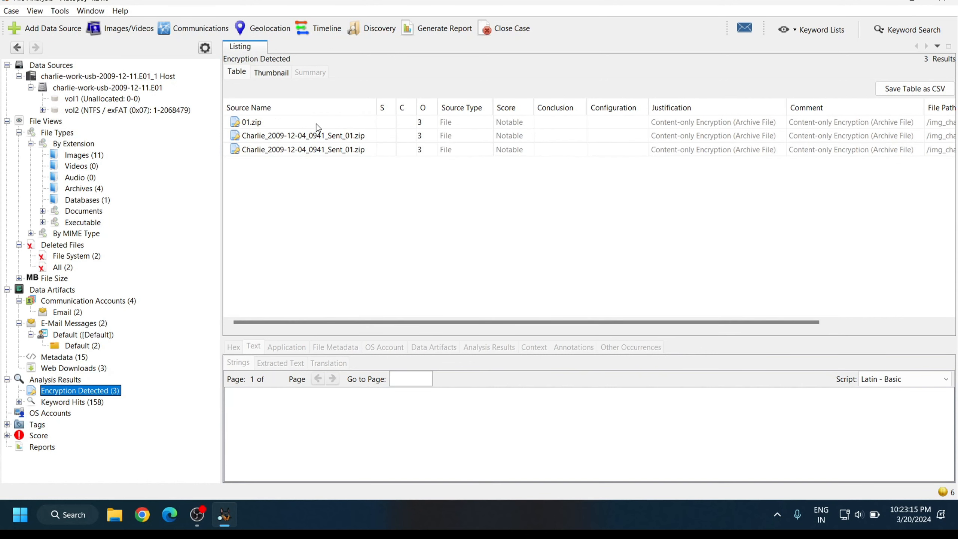
click(341, 124)
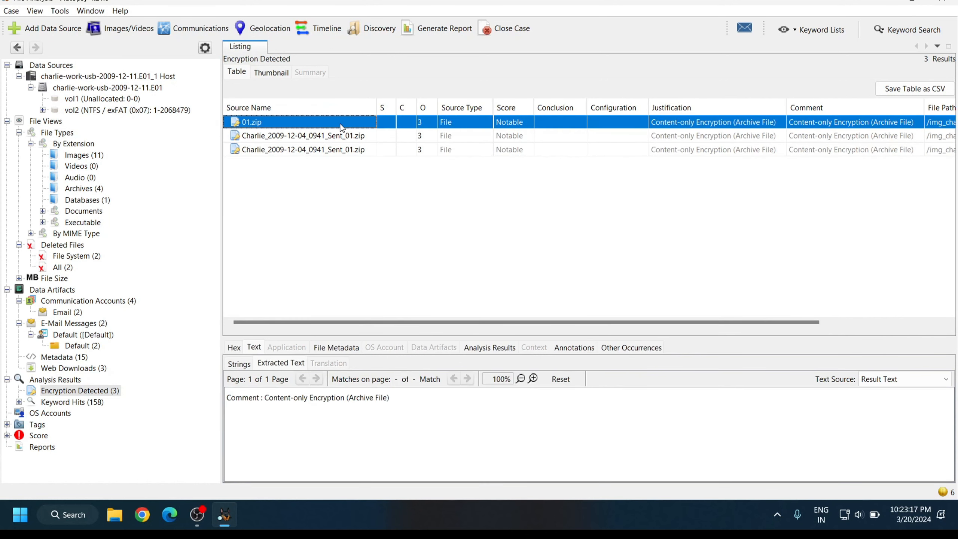
right_click(342, 126)
mouse_move(470, 257)
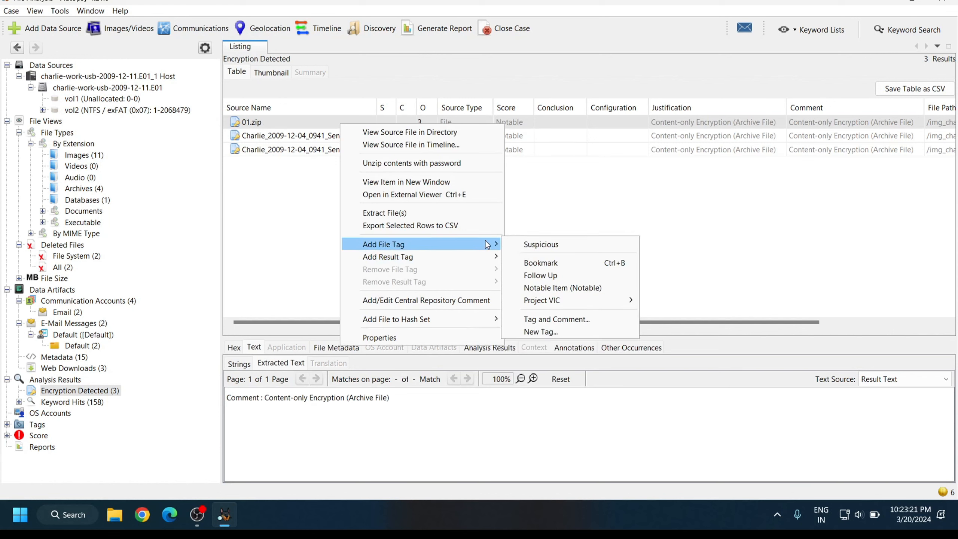
click(594, 277)
Add the Follow Up file tag to both Charlie_2009-12-04_0941_Sent_01.zip entries among the Encryption Detected results
click(359, 135)
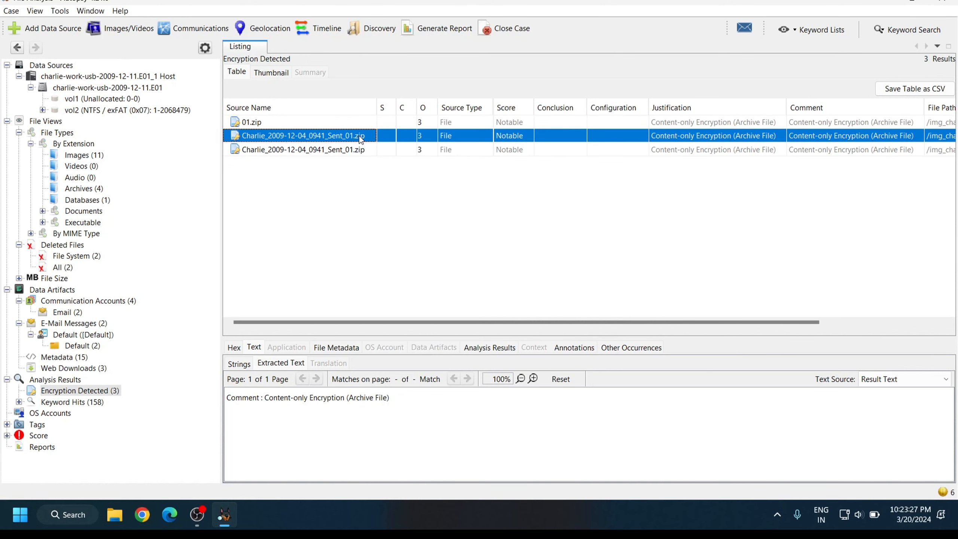
right_click(359, 135)
mouse_move(517, 252)
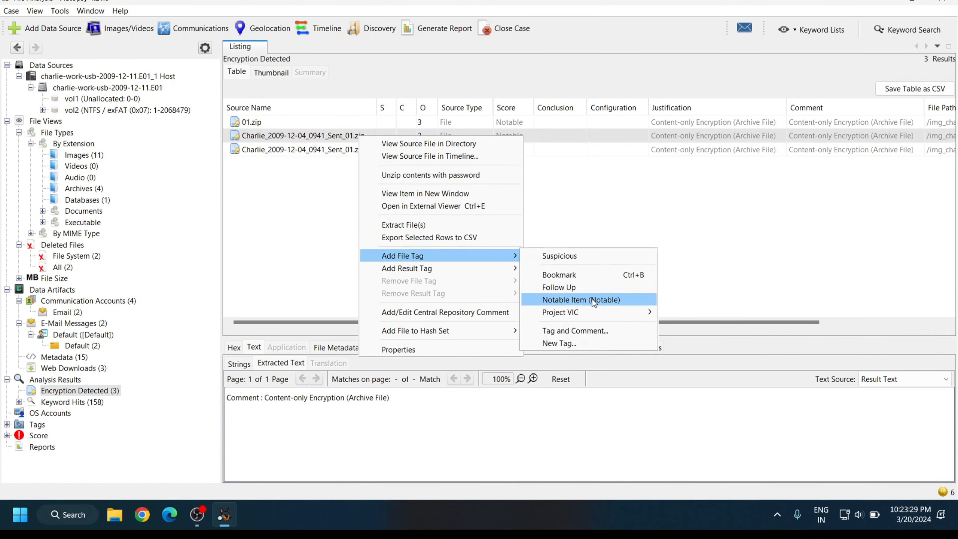
click(597, 287)
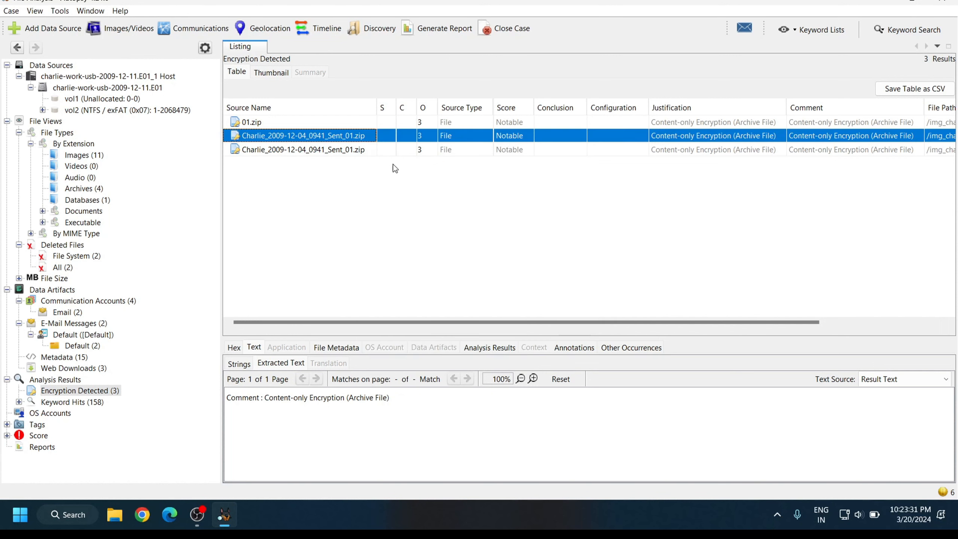
click(344, 145)
right_click(345, 145)
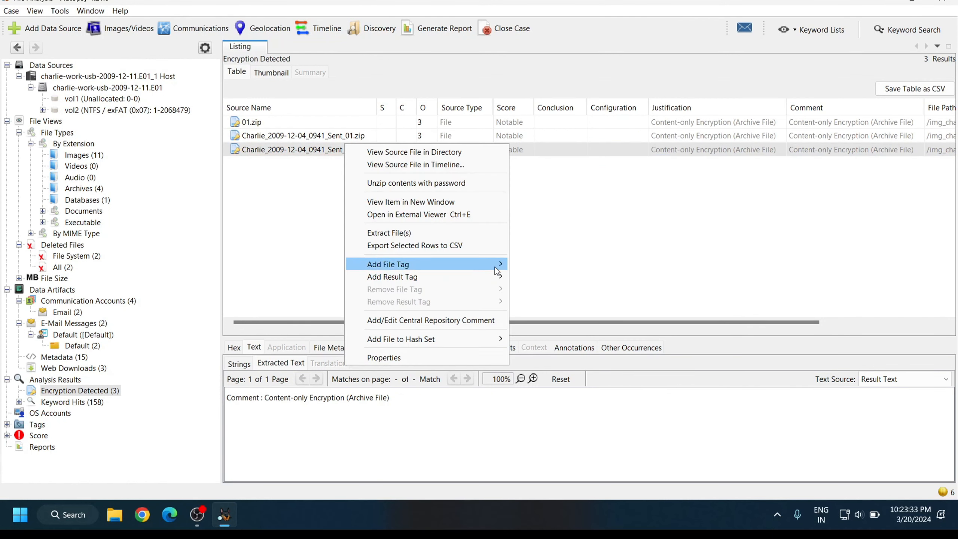
mouse_move(495, 266)
click(581, 294)
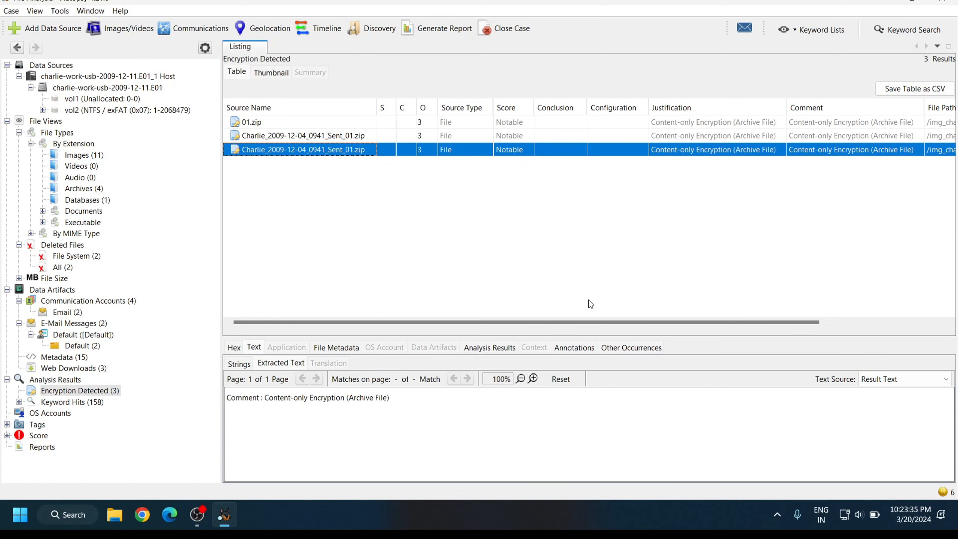
Browse the Email Addresses keyword hits, showing the full search expression and opening its hit list
click(97, 403)
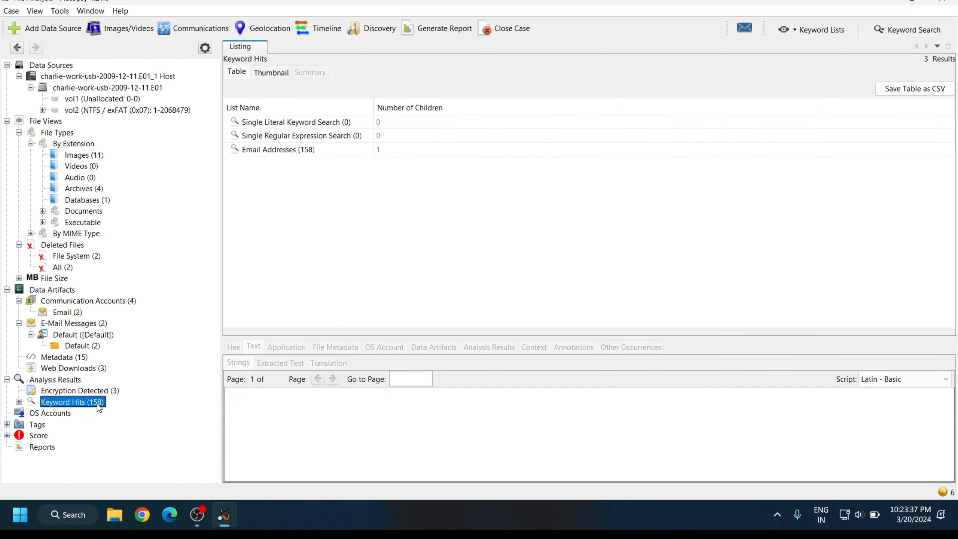
double_click(322, 149)
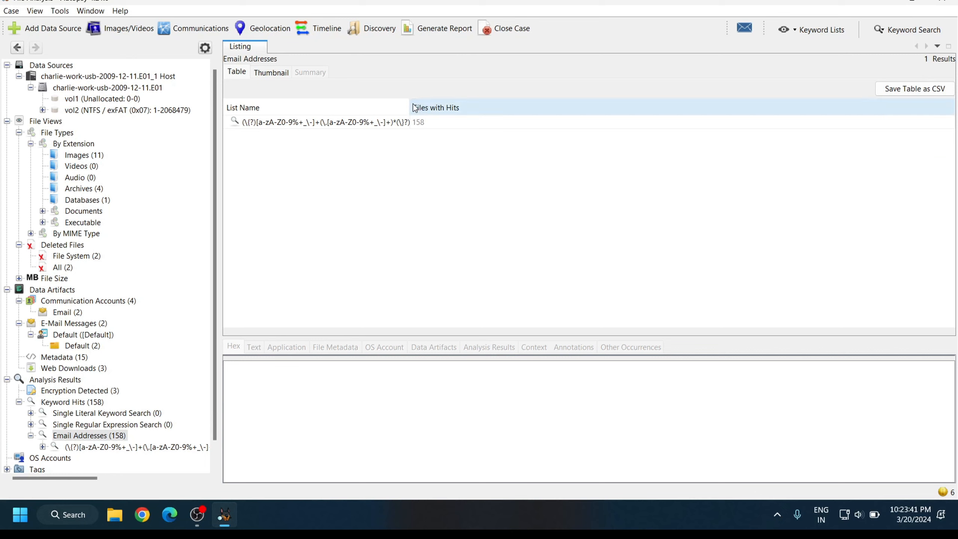
drag(409, 106, 651, 100)
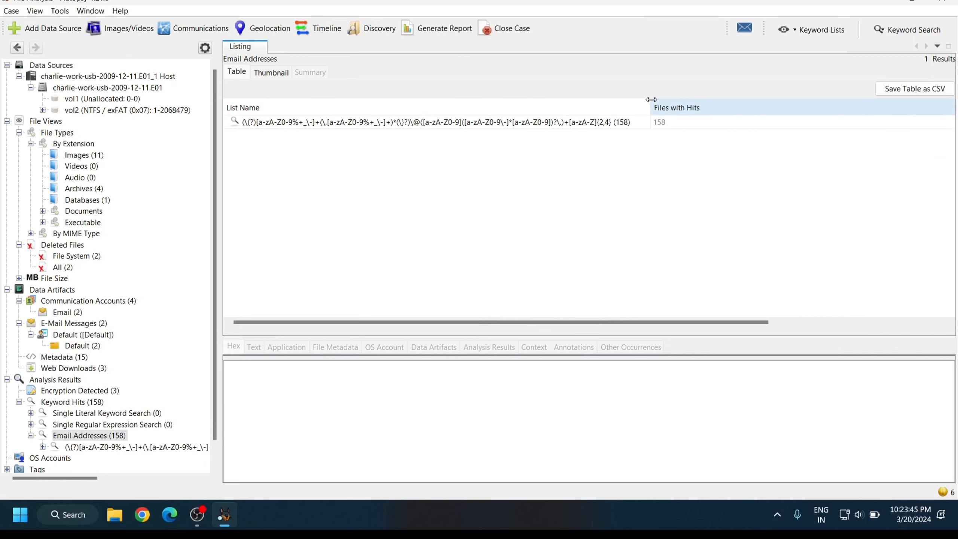
click(675, 121)
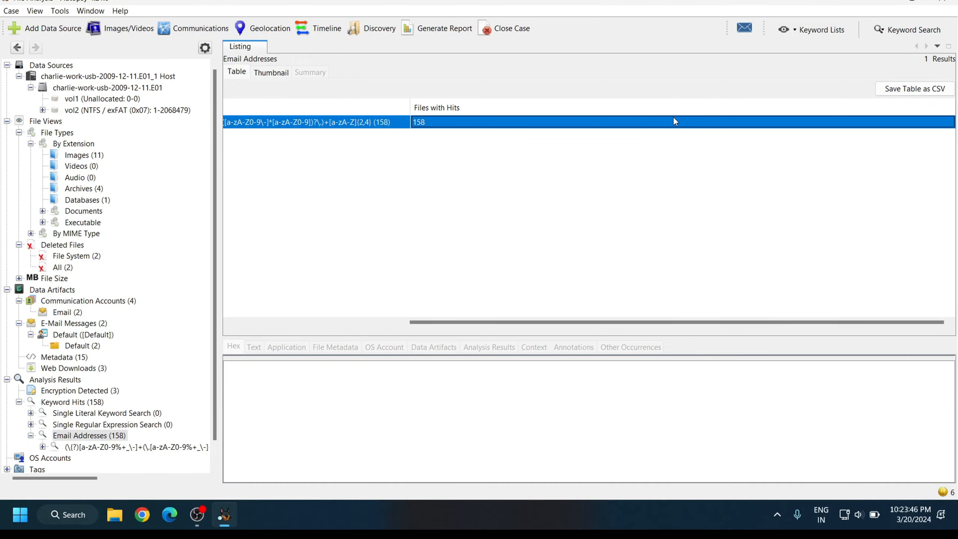
double_click(316, 121)
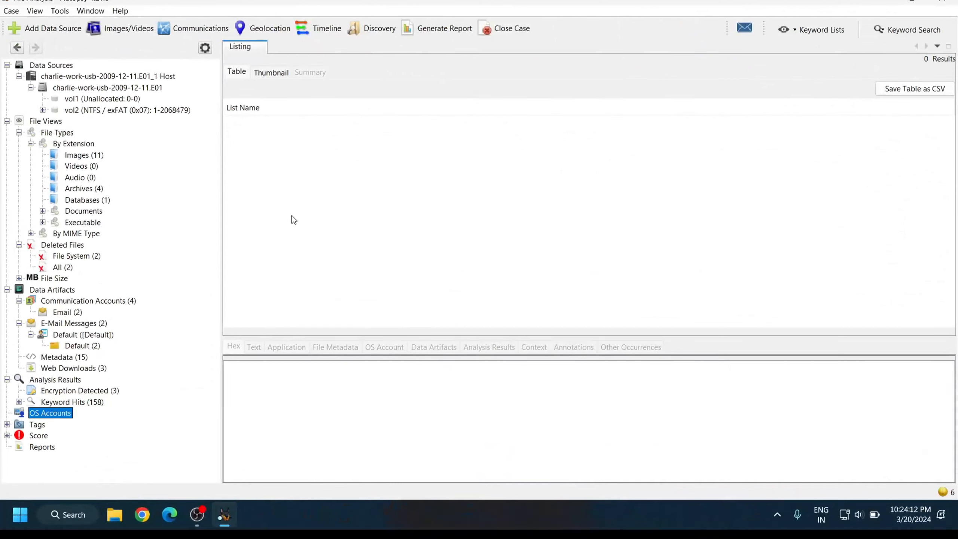
Check the case's Tags, Score and Reports categories
click(38, 424)
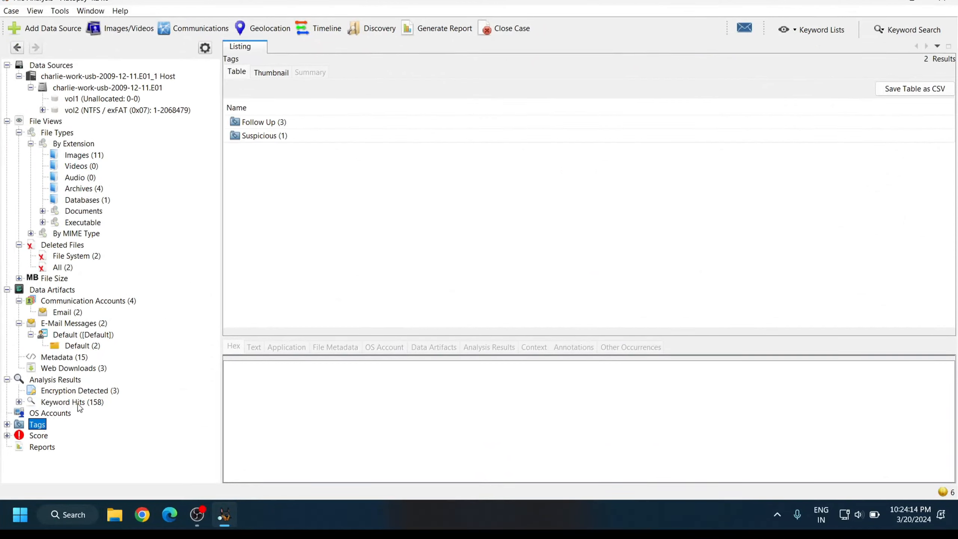
click(42, 436)
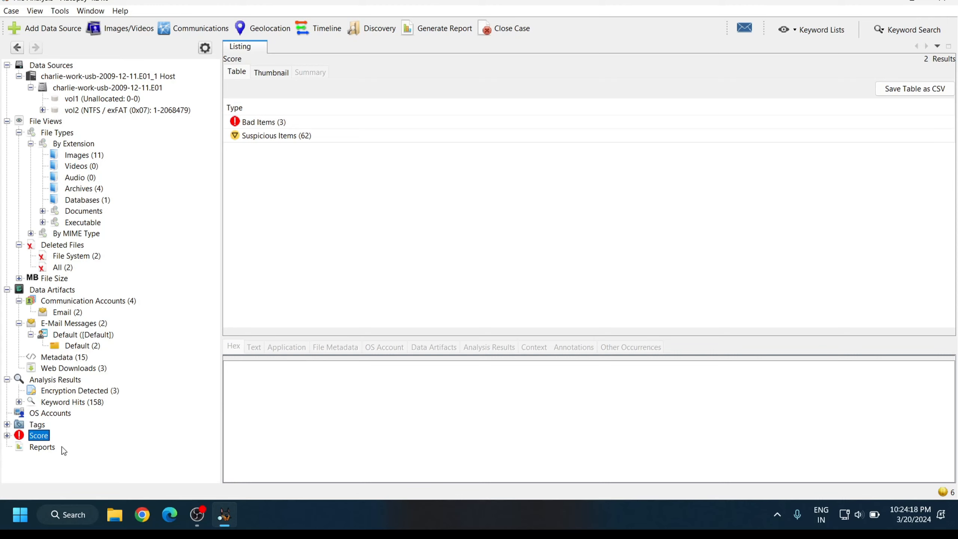
click(42, 447)
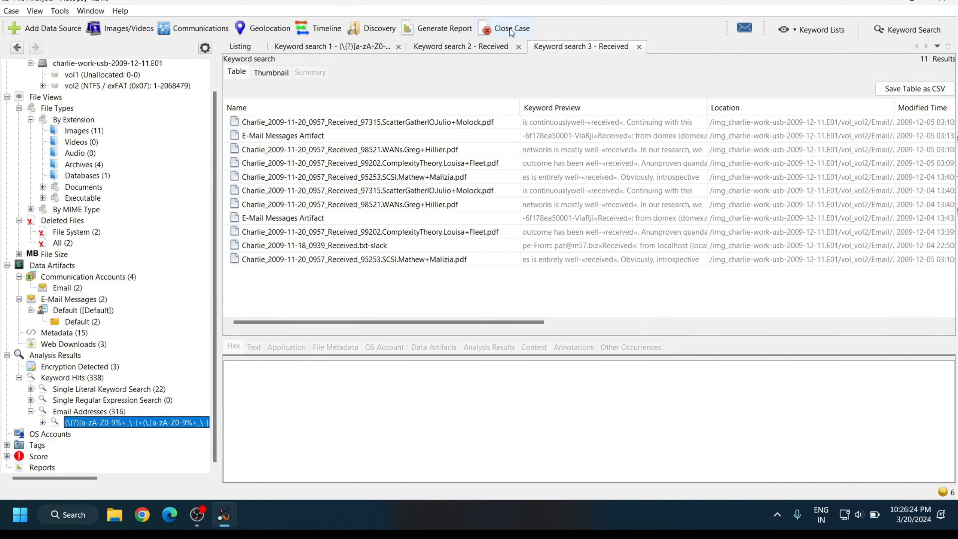
Generate an HTML report on all results for the charlie-work-usb-2009-12-11.E01 data source, without a header or footer
click(435, 30)
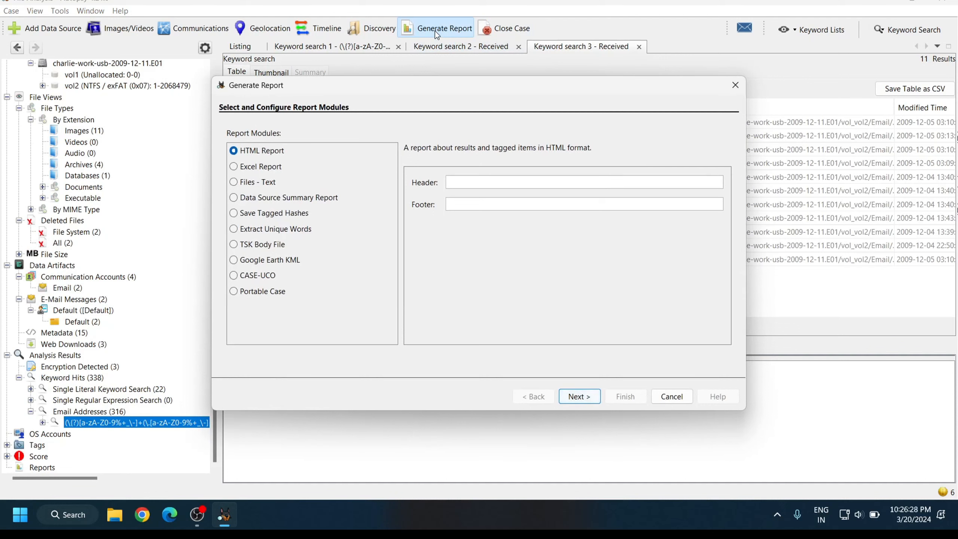
click(254, 168)
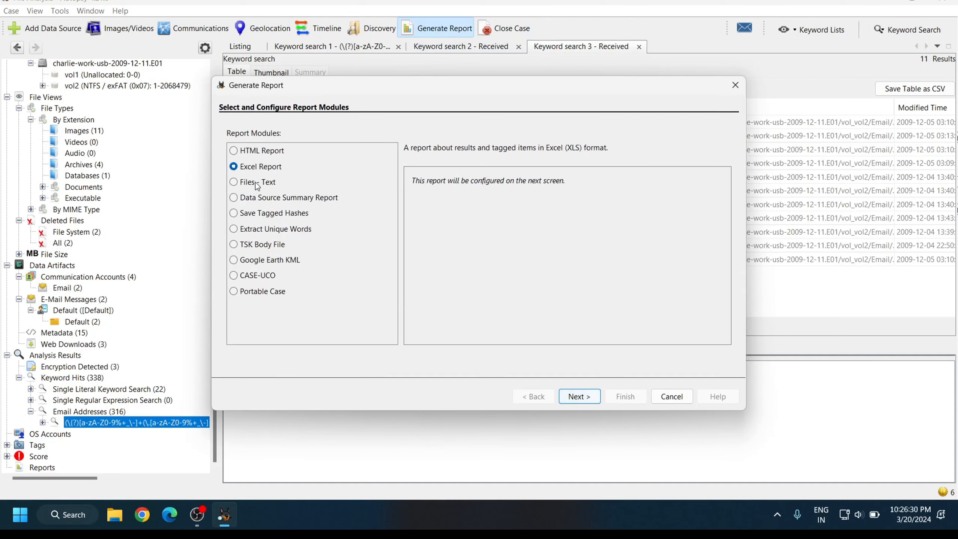
click(258, 199)
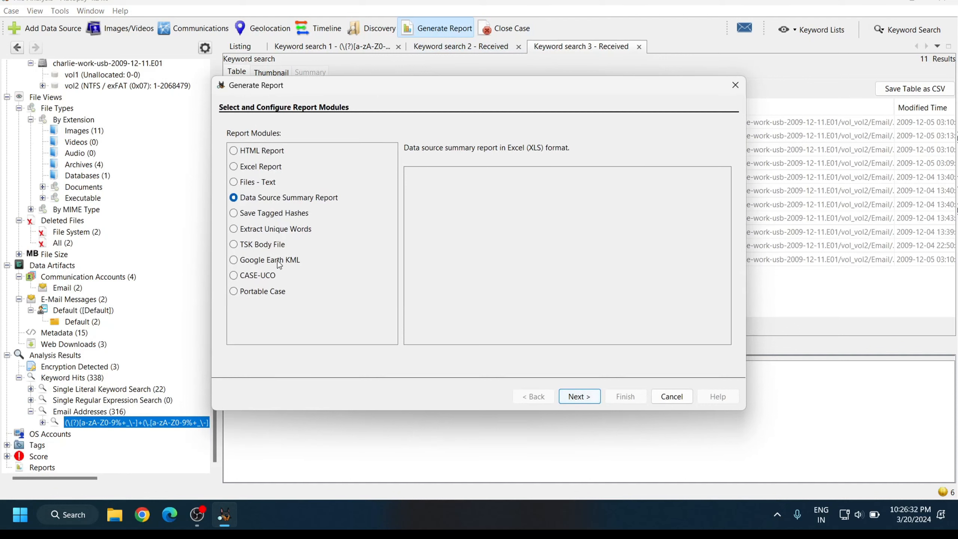
click(241, 150)
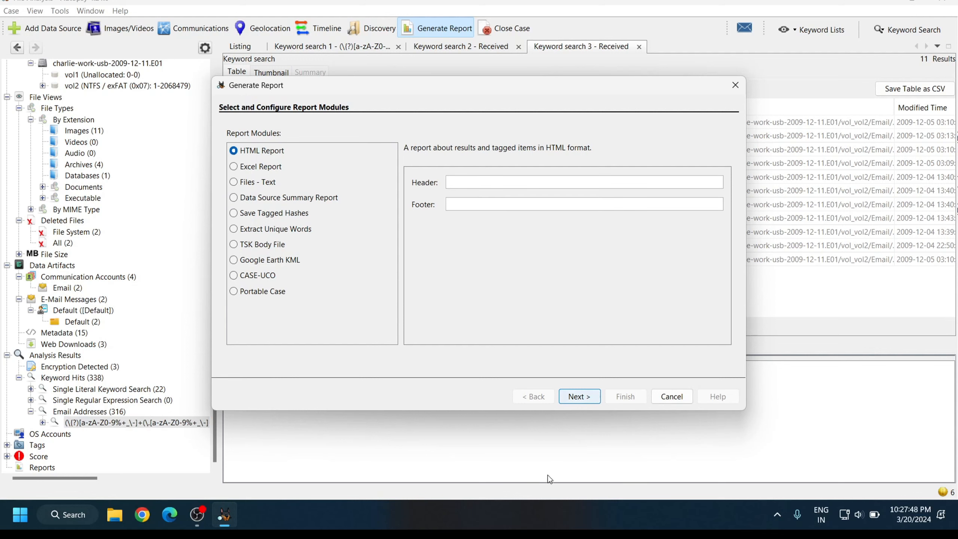
click(581, 396)
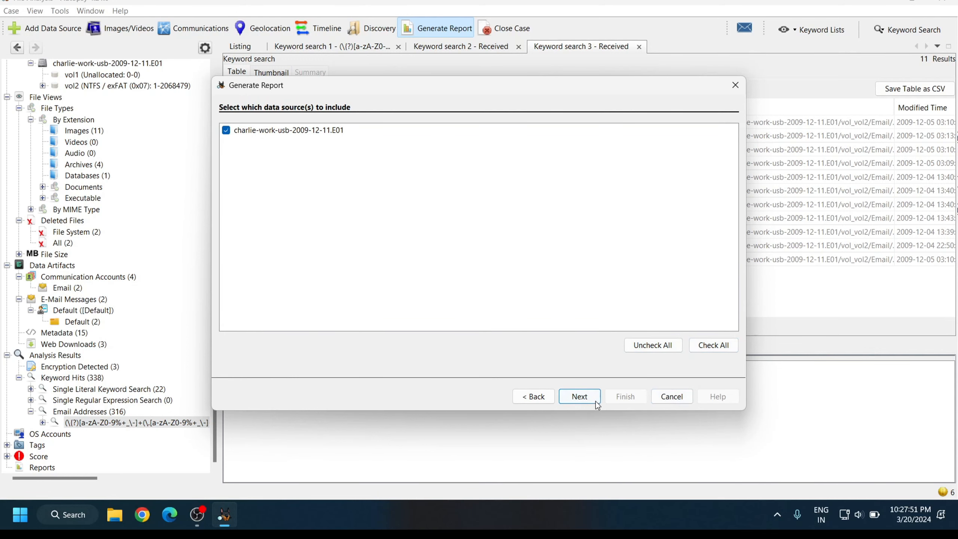
click(580, 396)
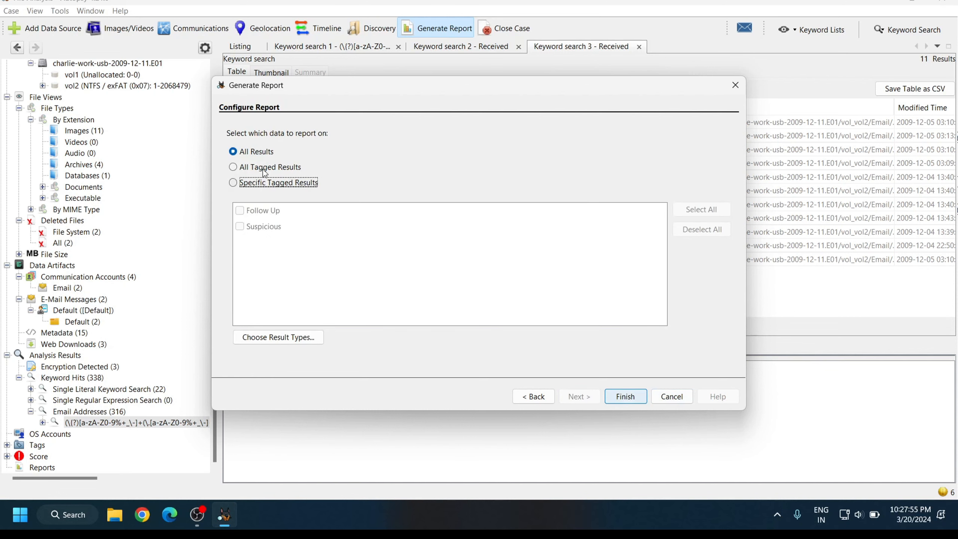
click(624, 397)
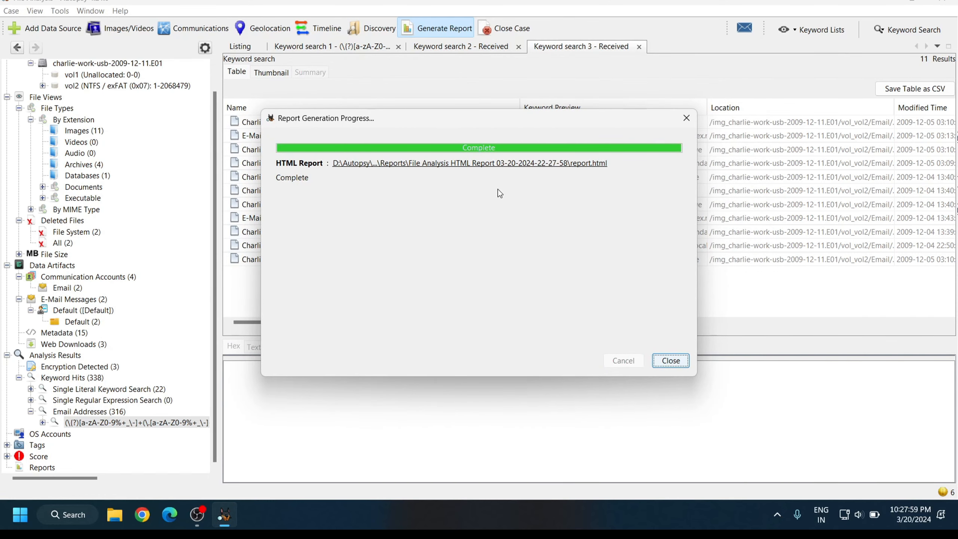
Open the generated HTML report in the browser and review its email accounts, e-mail messages, encryption detected and web downloads sections
click(521, 165)
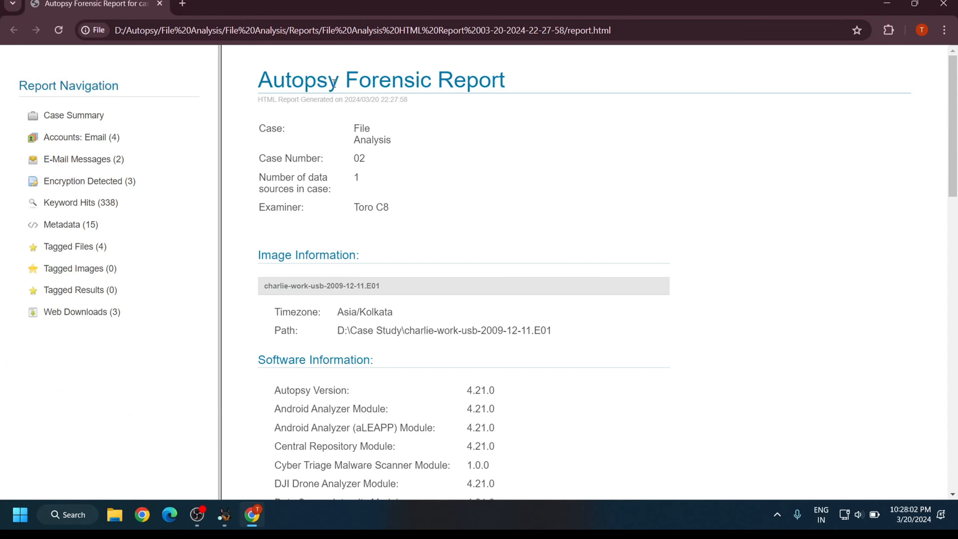
click(99, 138)
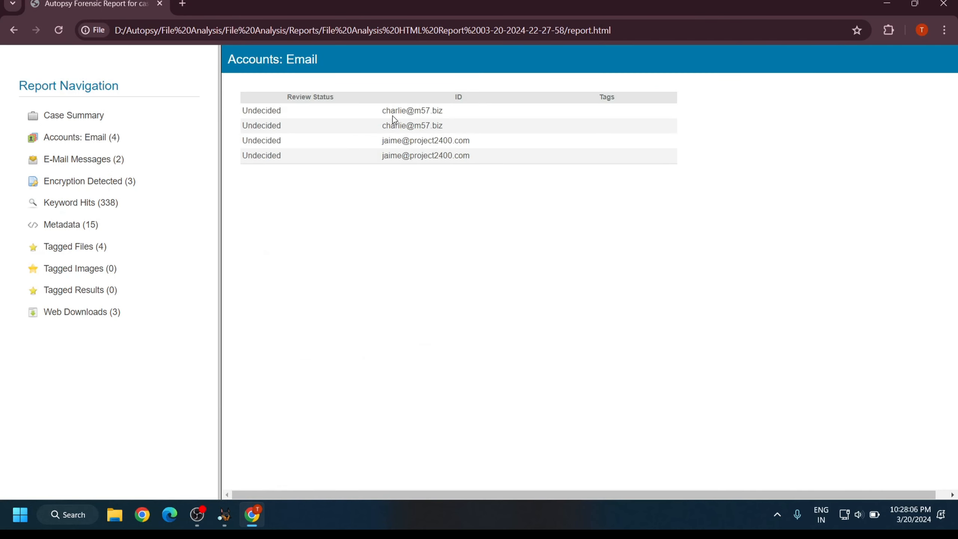
click(102, 160)
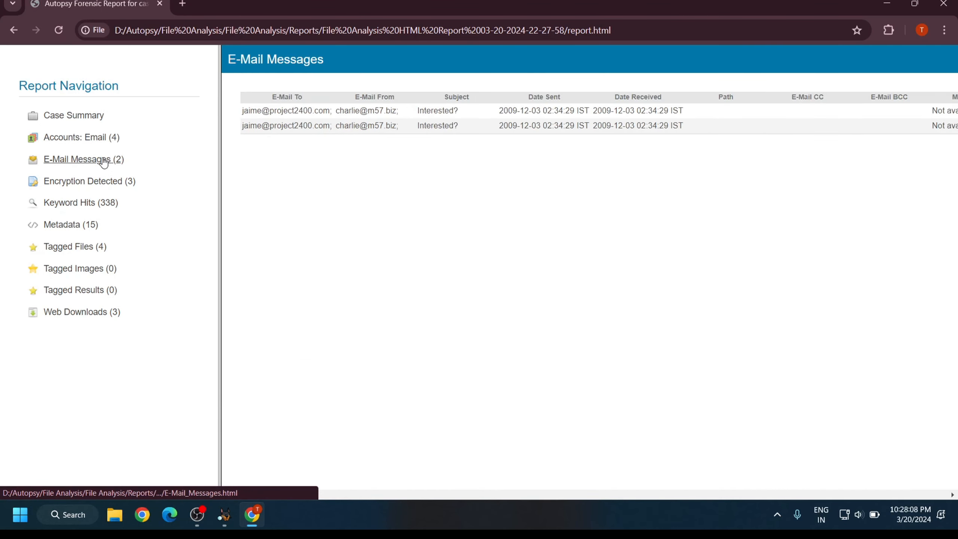
click(107, 185)
click(106, 316)
Return to the report's case summary and read through the image, software and module information
click(75, 117)
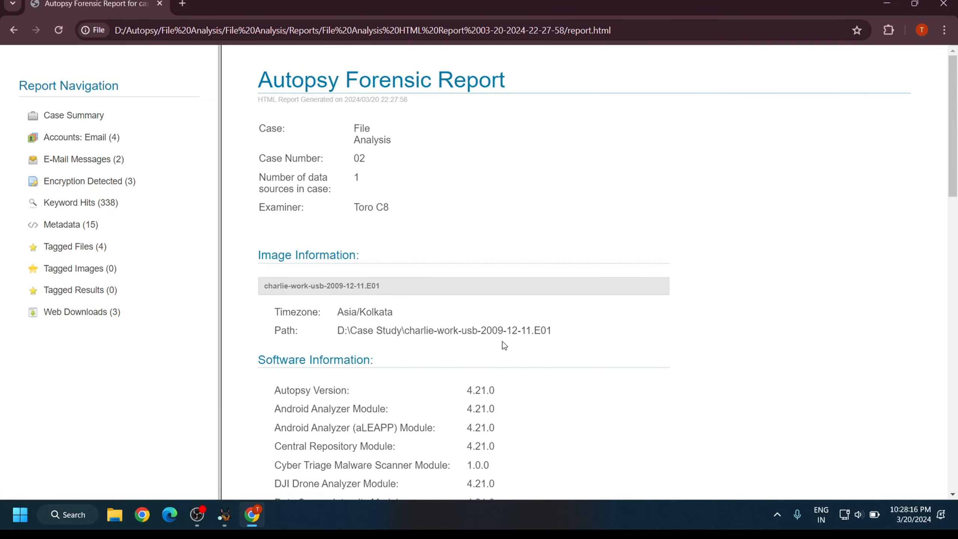
scroll(503, 341, down, 10)
scroll(503, 341, down, 5)
scroll(503, 342, up, 15)
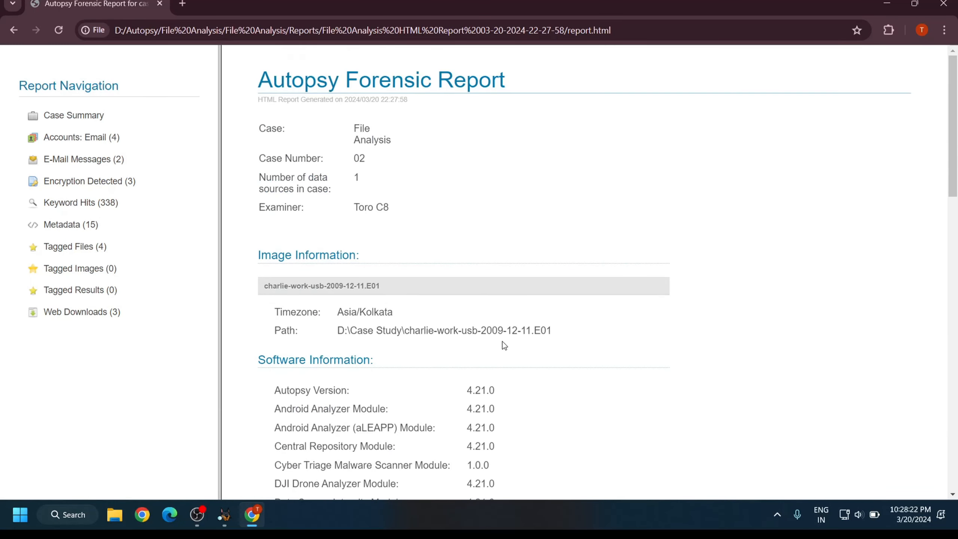